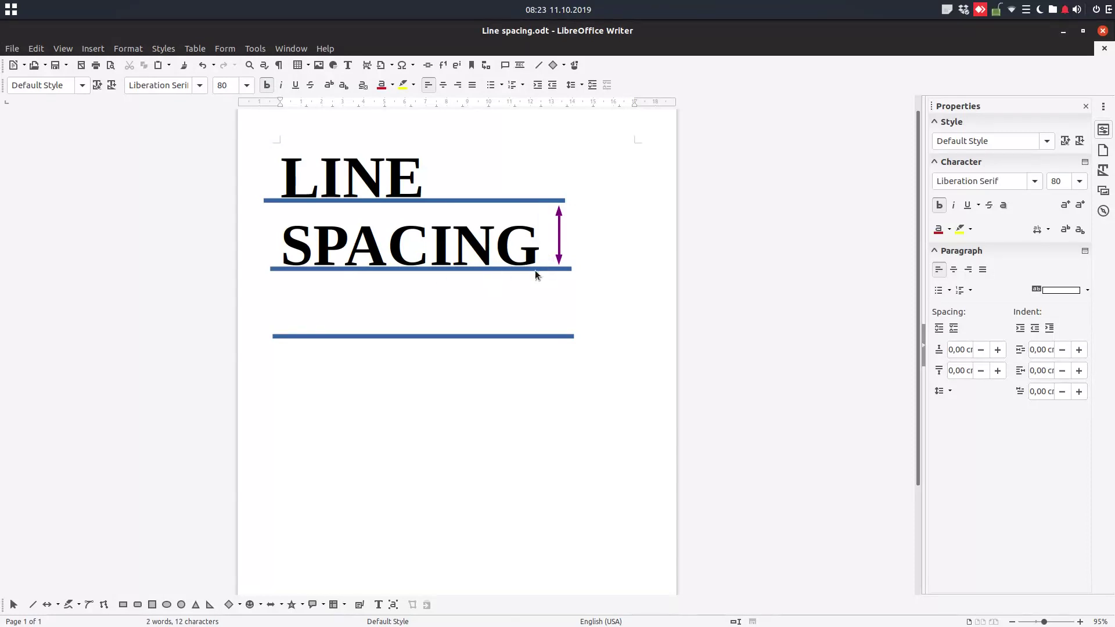
Select the LINE SPACING title and apply Spacing: 1, then Spacing: 2 from the Line Spacing dropdown
key(ctrl+a)
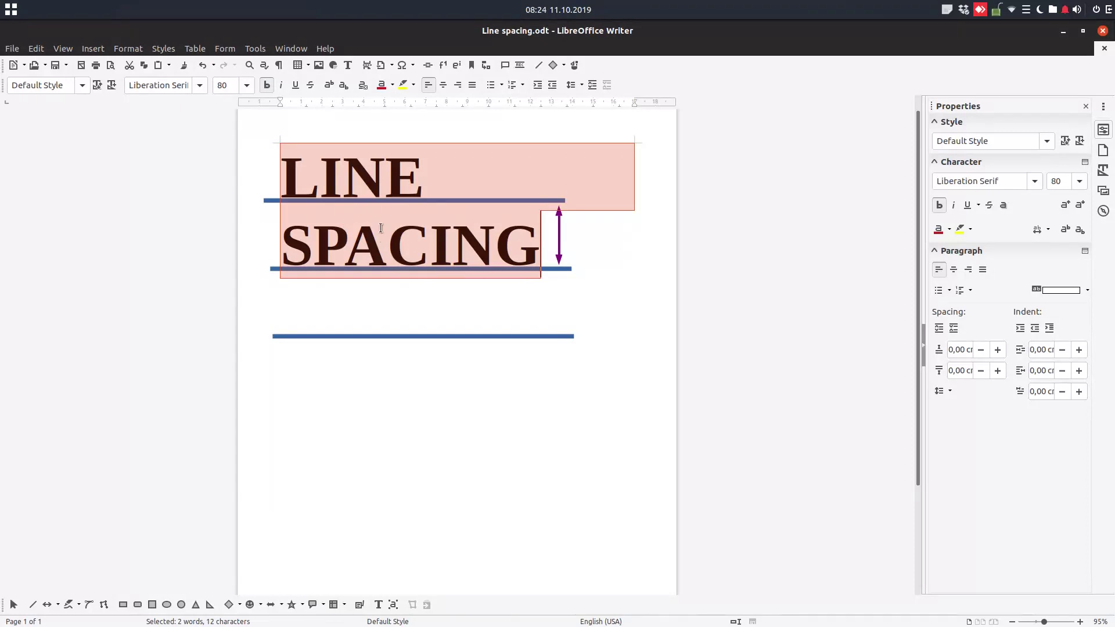
click(581, 85)
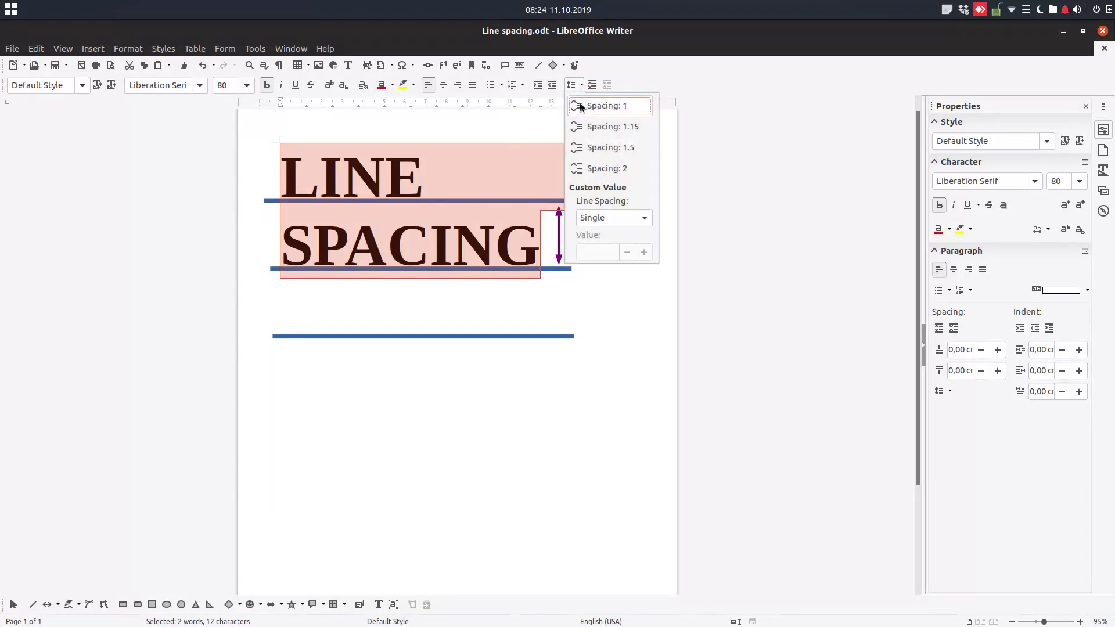
click(592, 105)
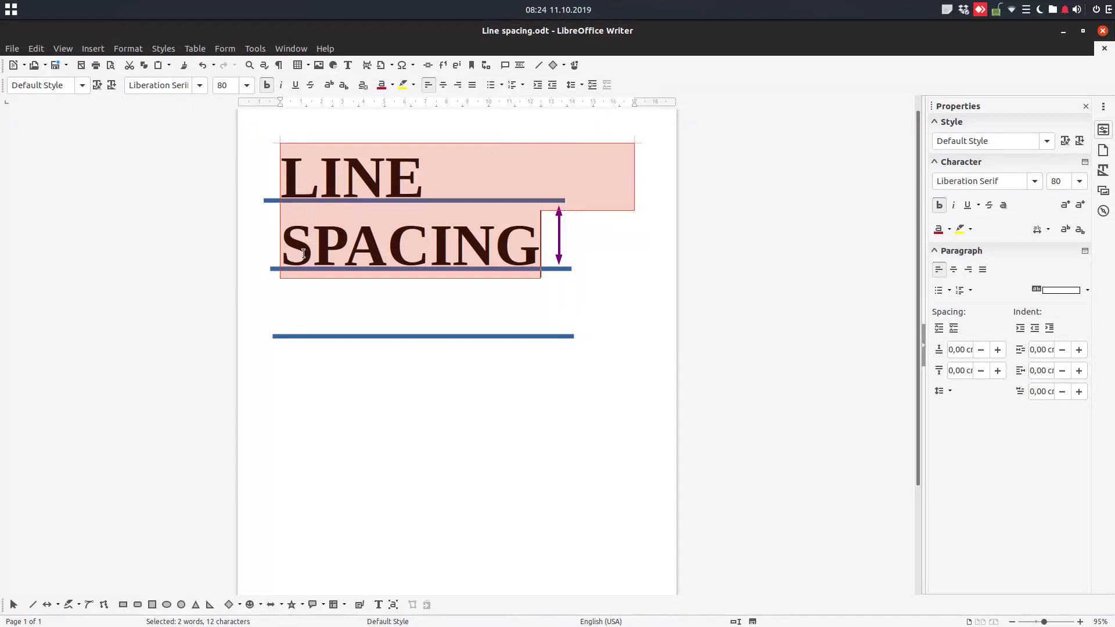
click(580, 86)
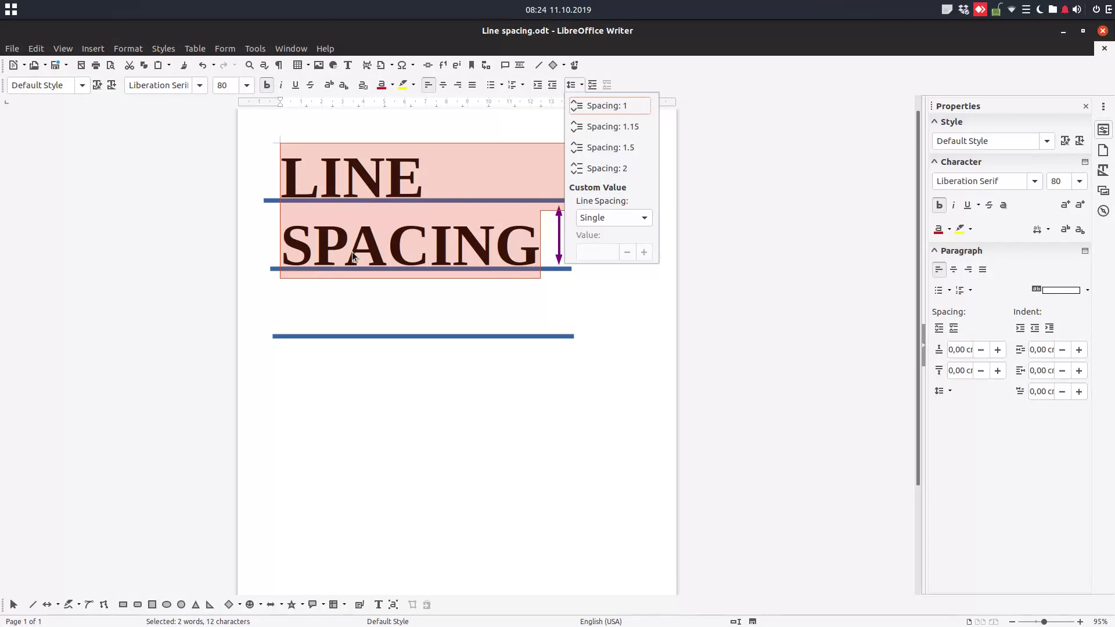
click(607, 168)
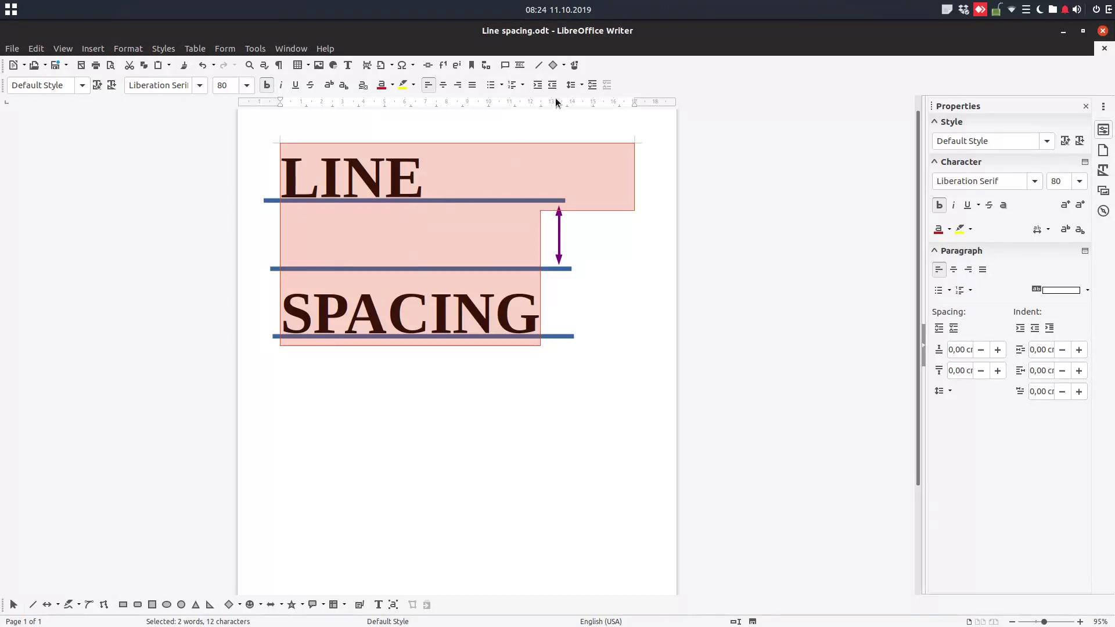
click(571, 85)
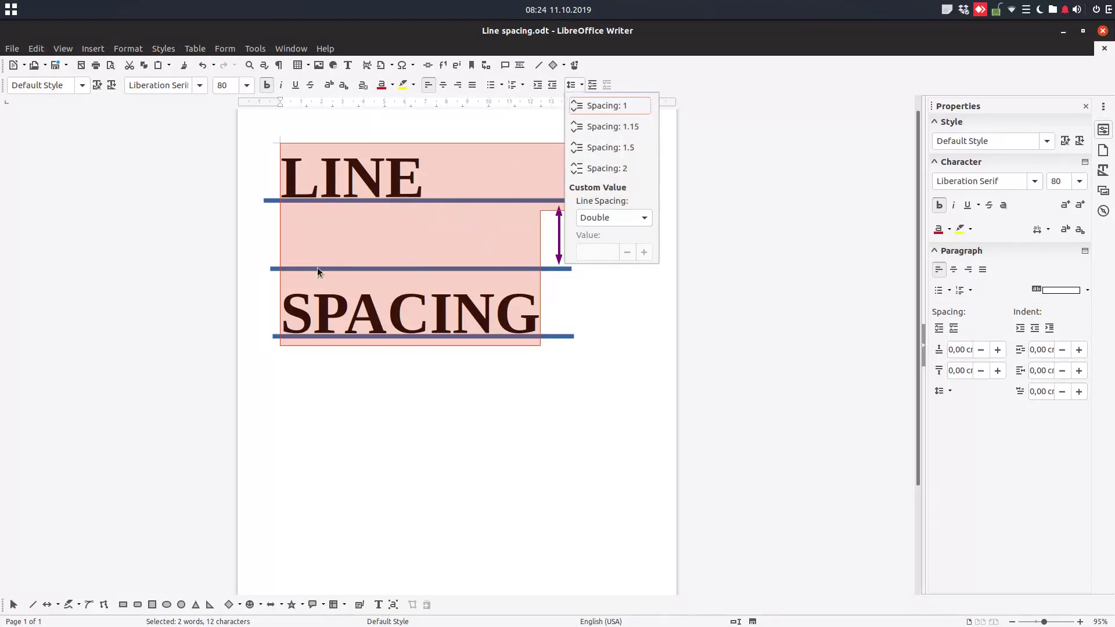
click(562, 304)
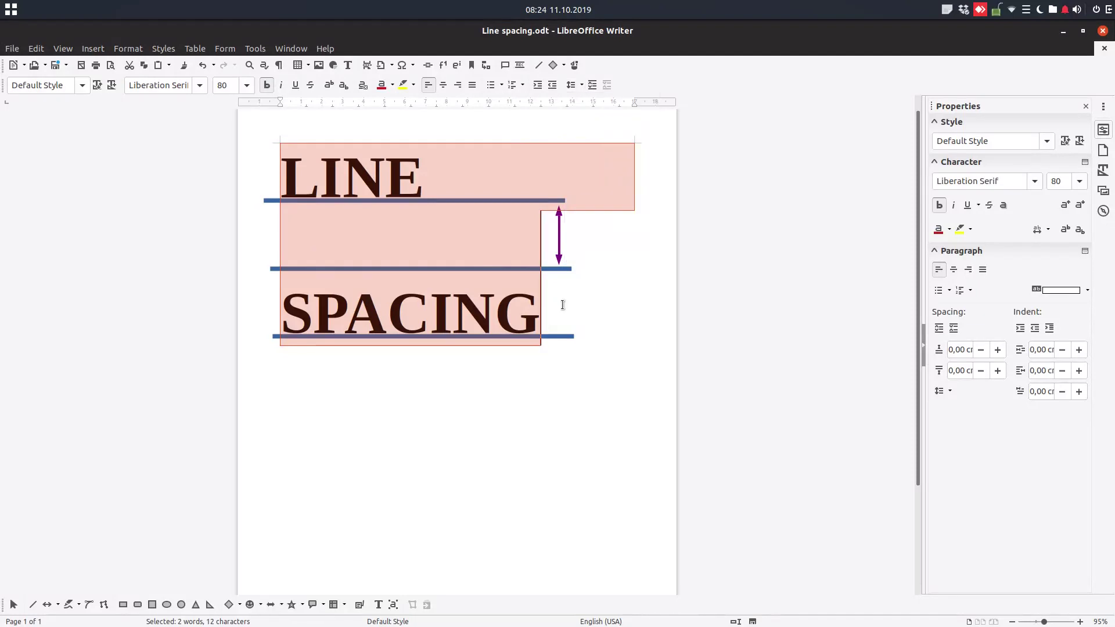
click(562, 305)
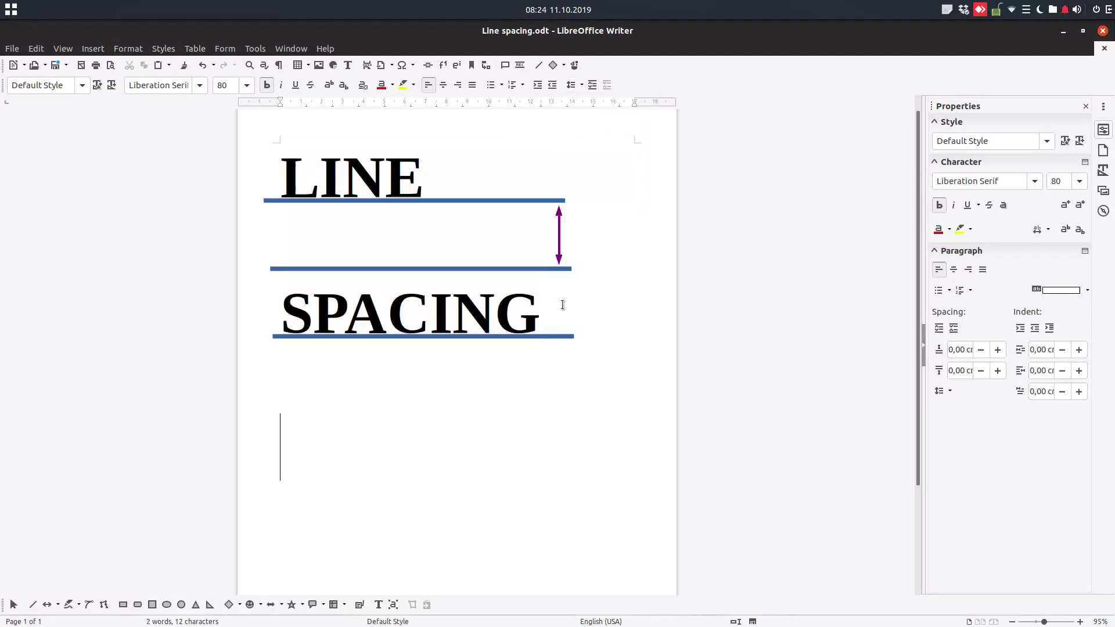
text(line spacing)
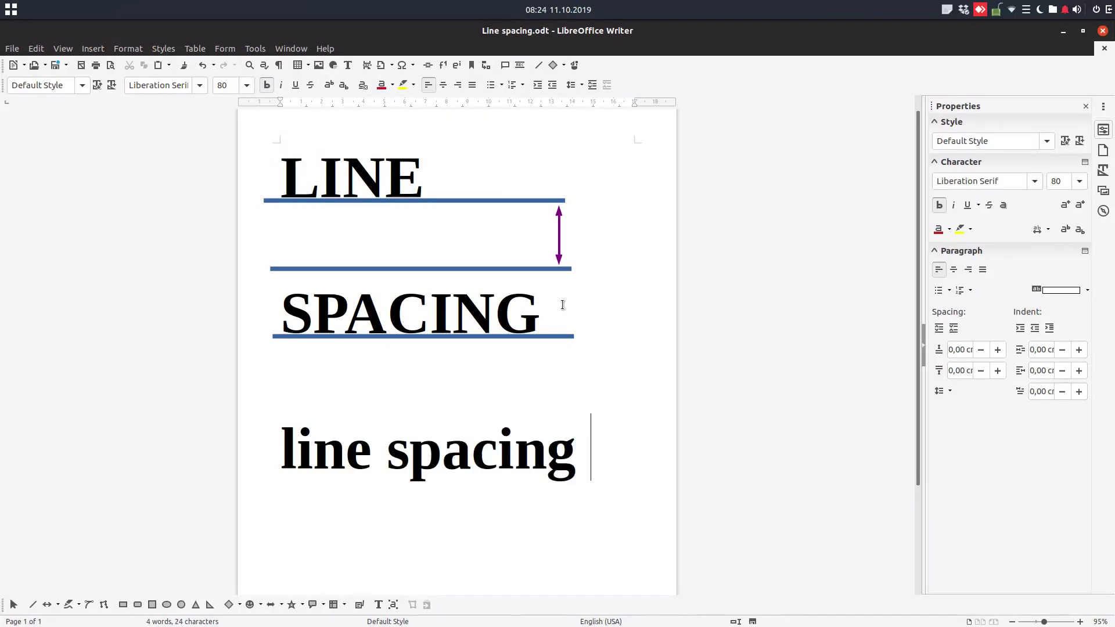
text( and)
scroll(562, 305, down, 4)
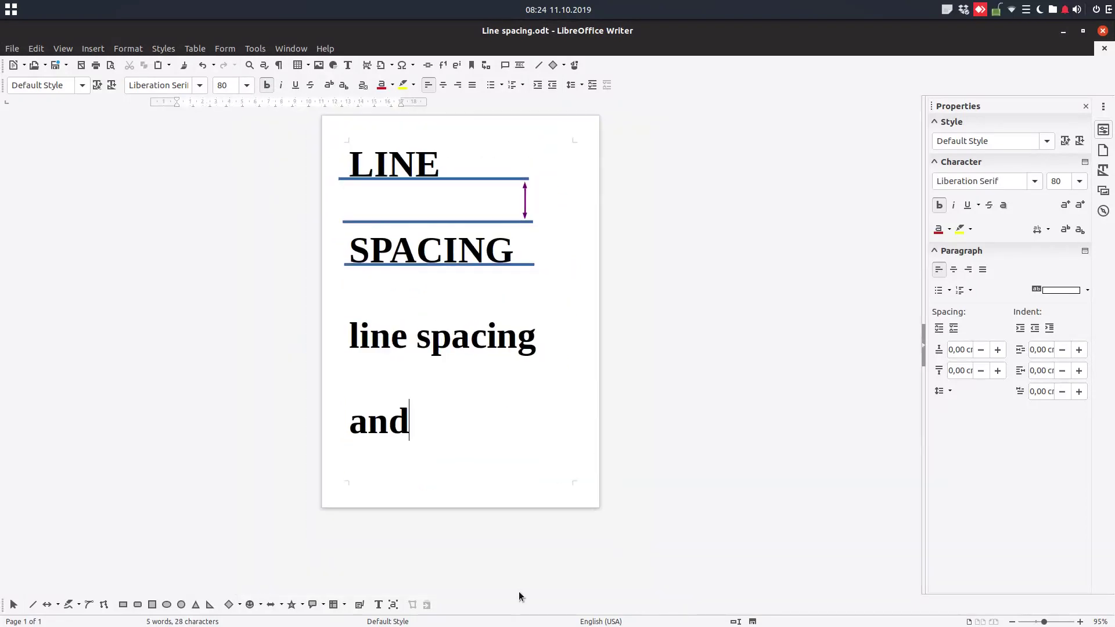
key(ctrl+a)
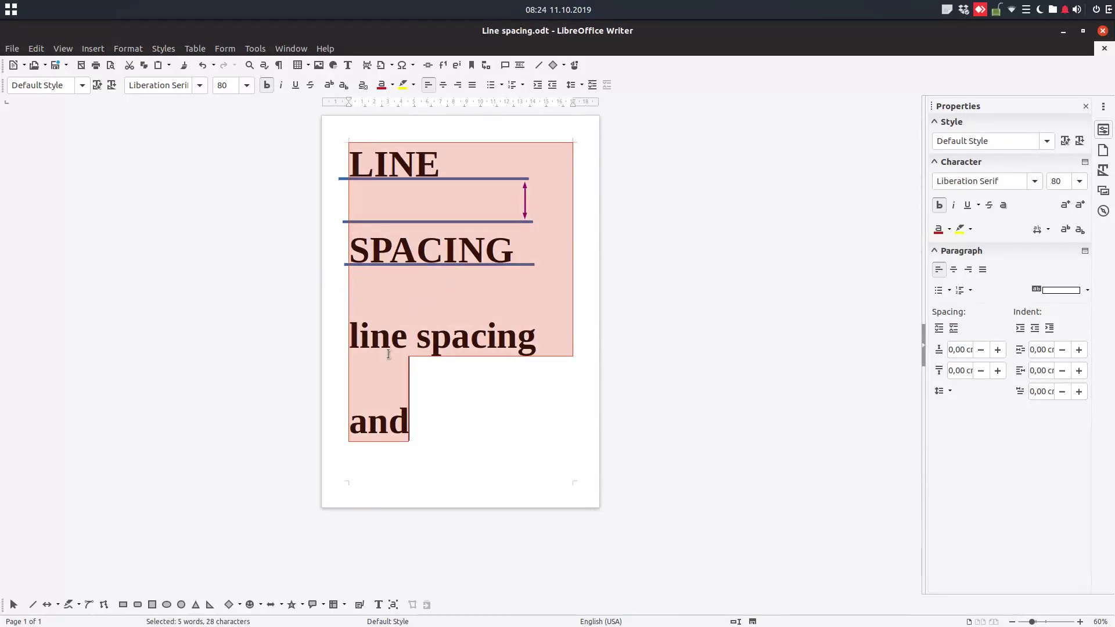
click(577, 90)
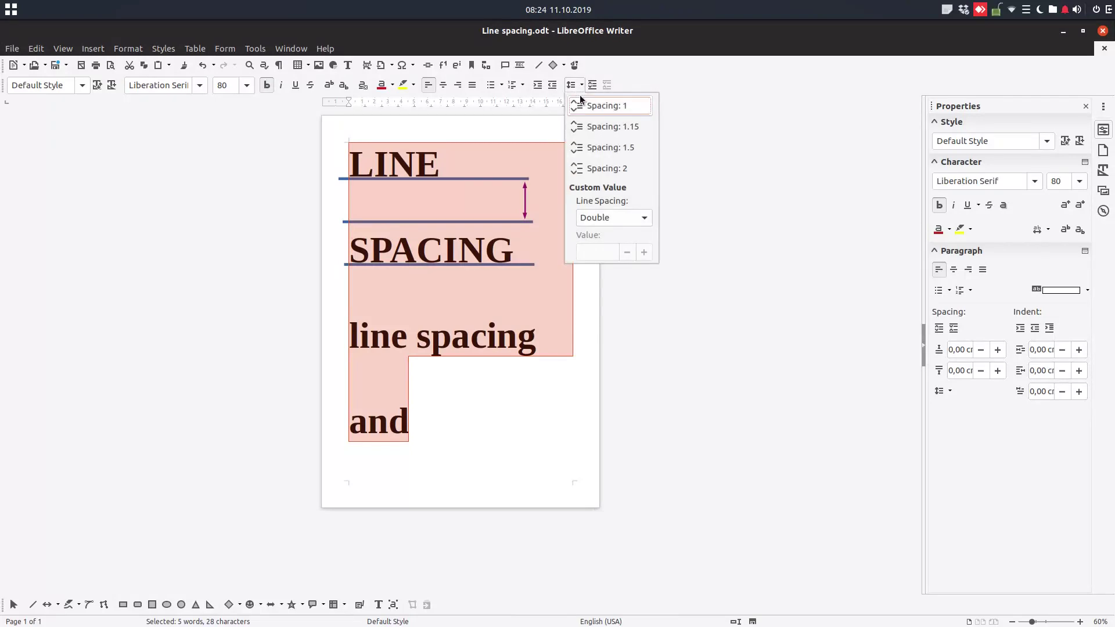
click(586, 106)
drag(429, 416, 350, 334)
key(Delete)
key(BackSpace)
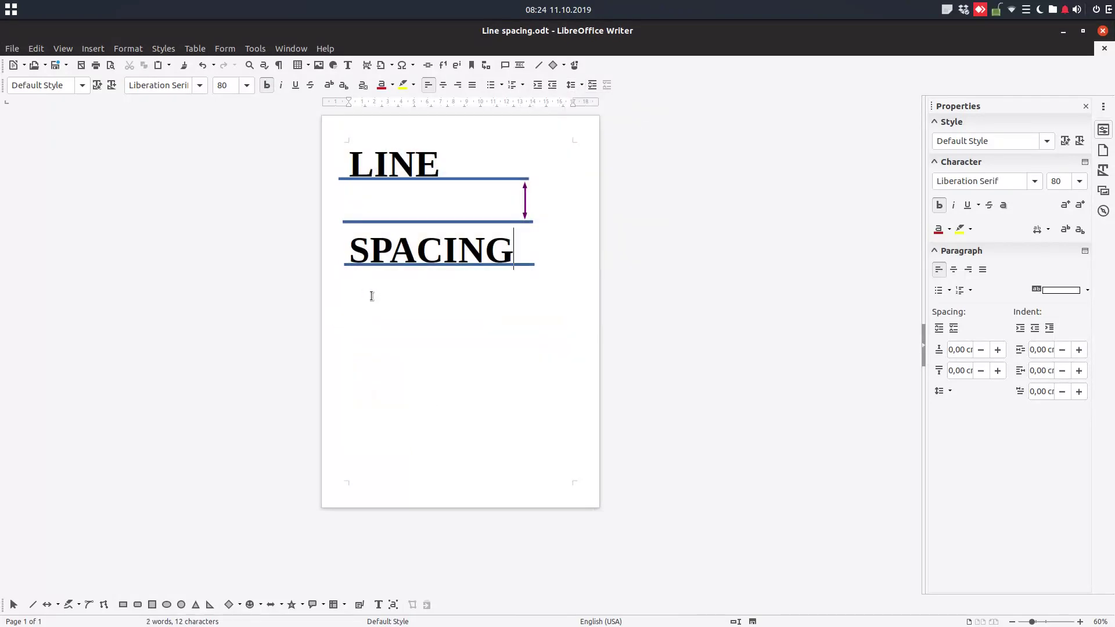
scroll(458, 284, up, 1)
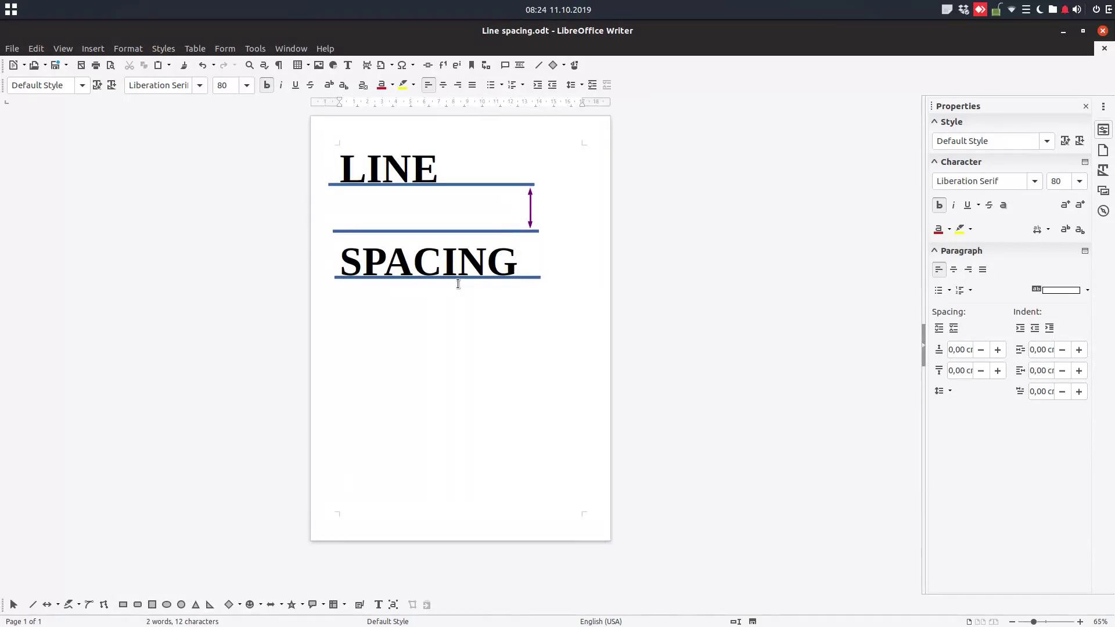
scroll(481, 228, up, 3)
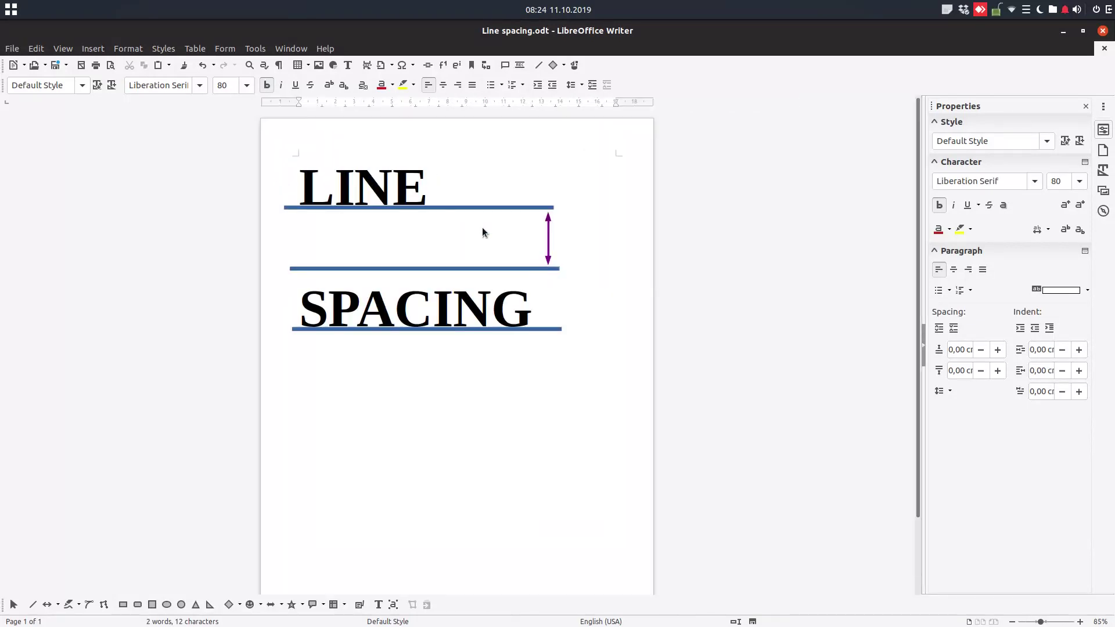
Try 1.15 and 1.5 spacing on the selected title, then set its Custom Value spacing to Single
key(ctrl+a)
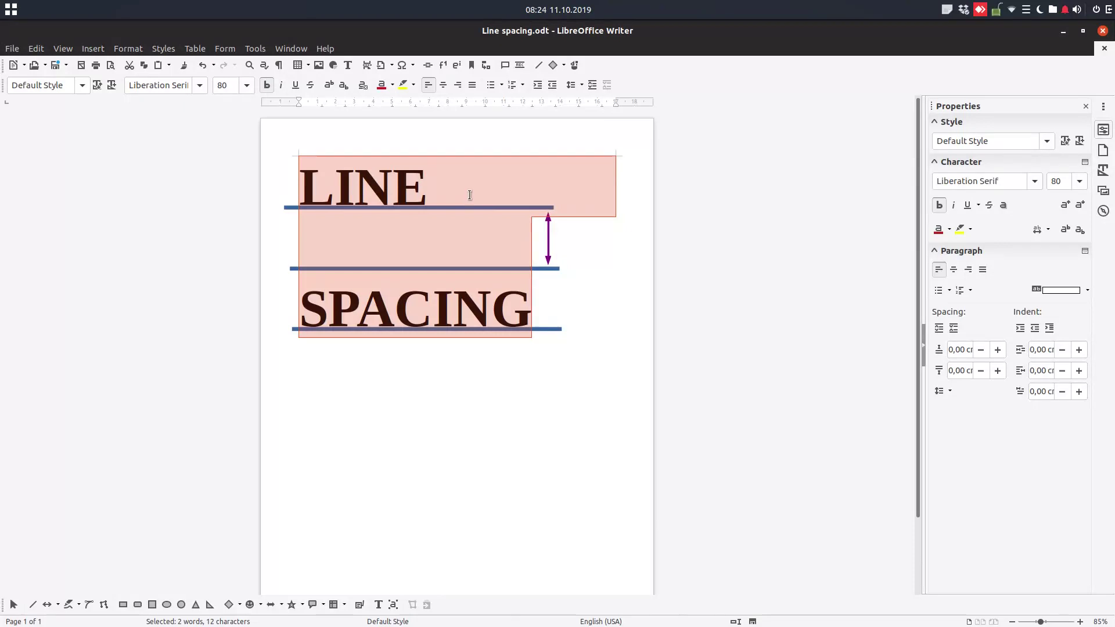
click(580, 84)
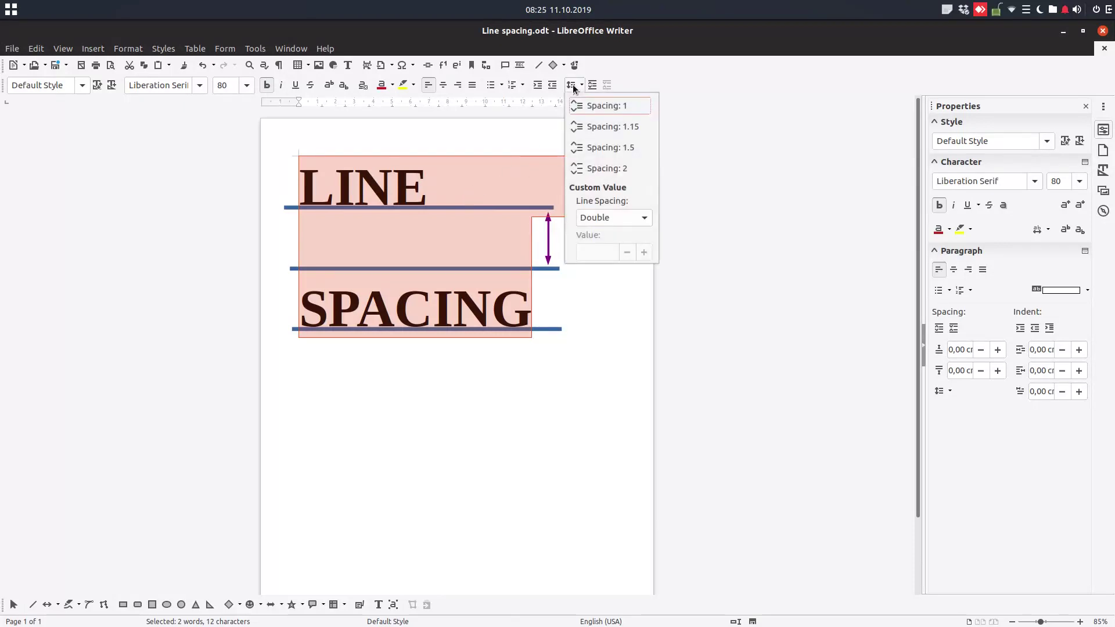
click(584, 126)
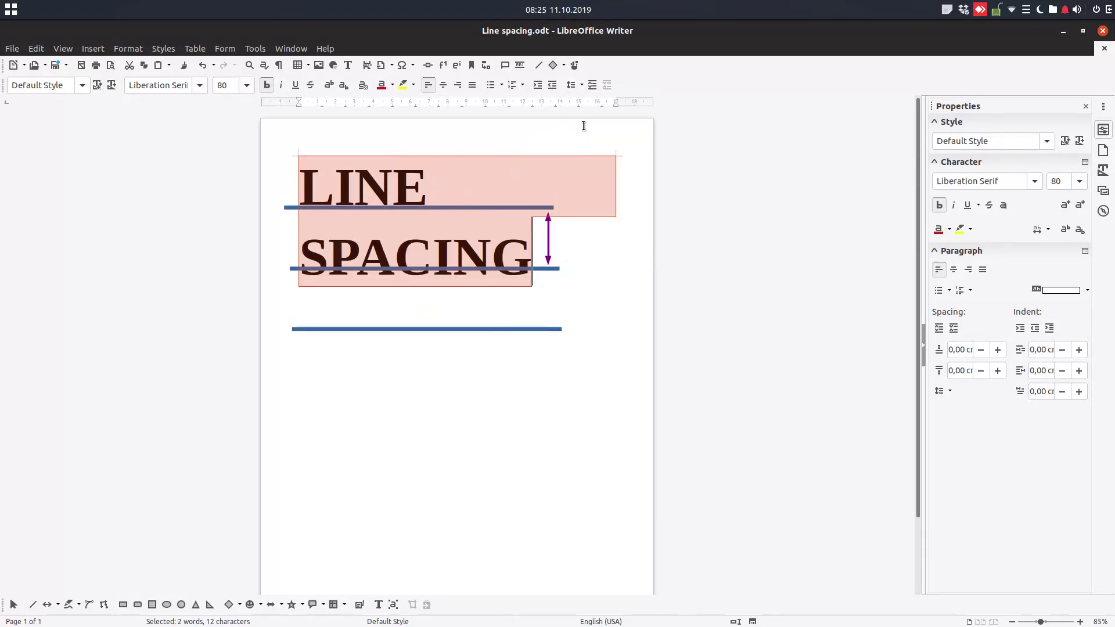
click(577, 86)
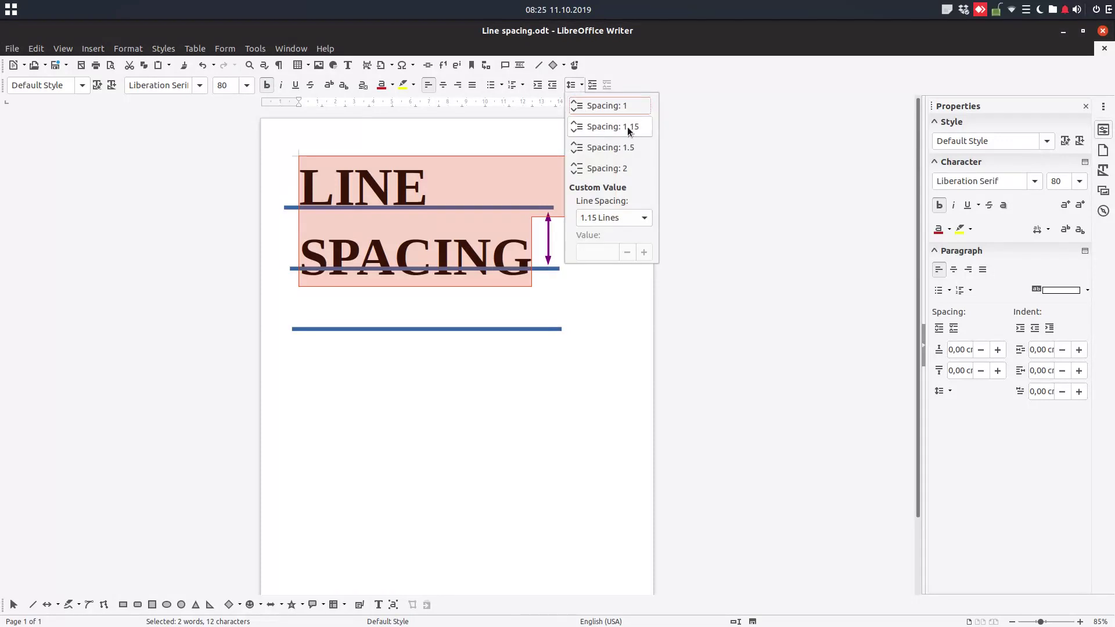
click(629, 152)
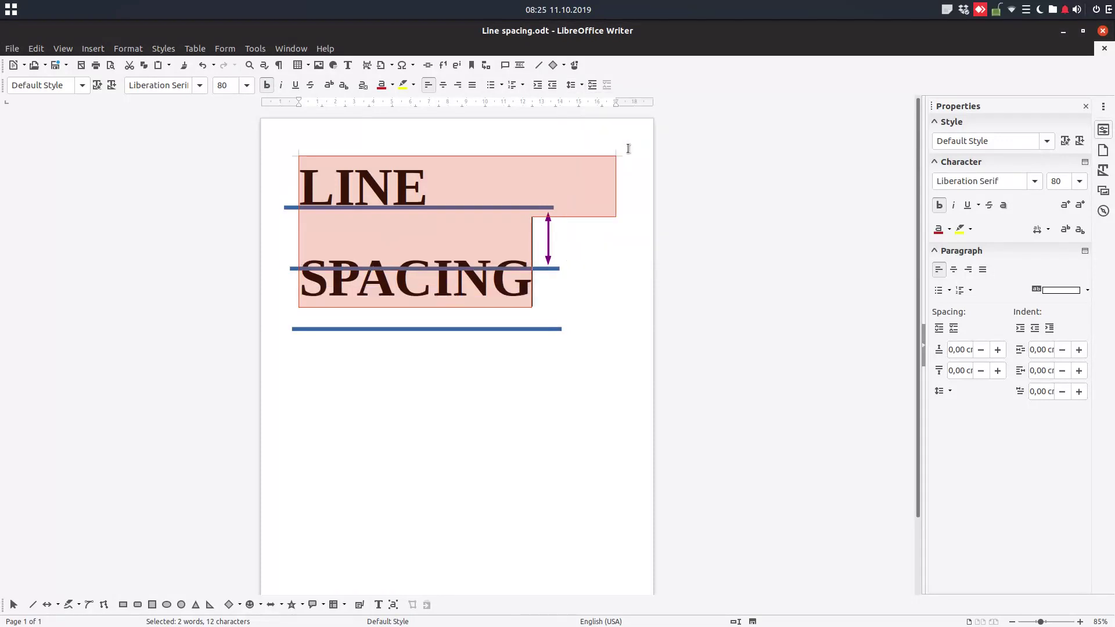
click(571, 85)
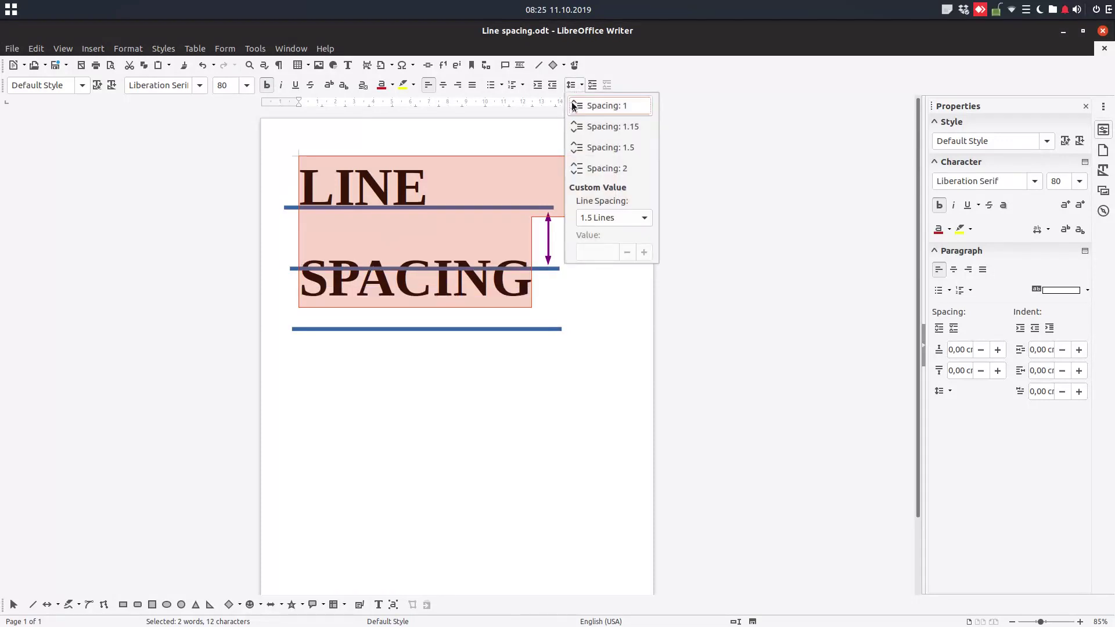
click(594, 218)
click(615, 231)
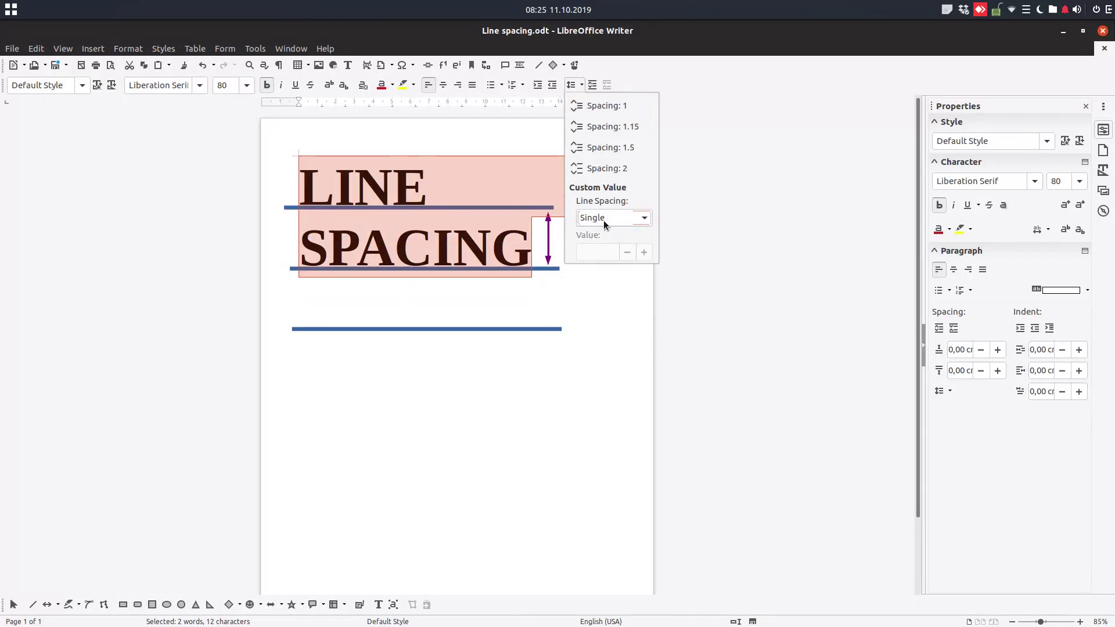
Switch the title to Proportional line spacing and raise it to 200%
click(604, 217)
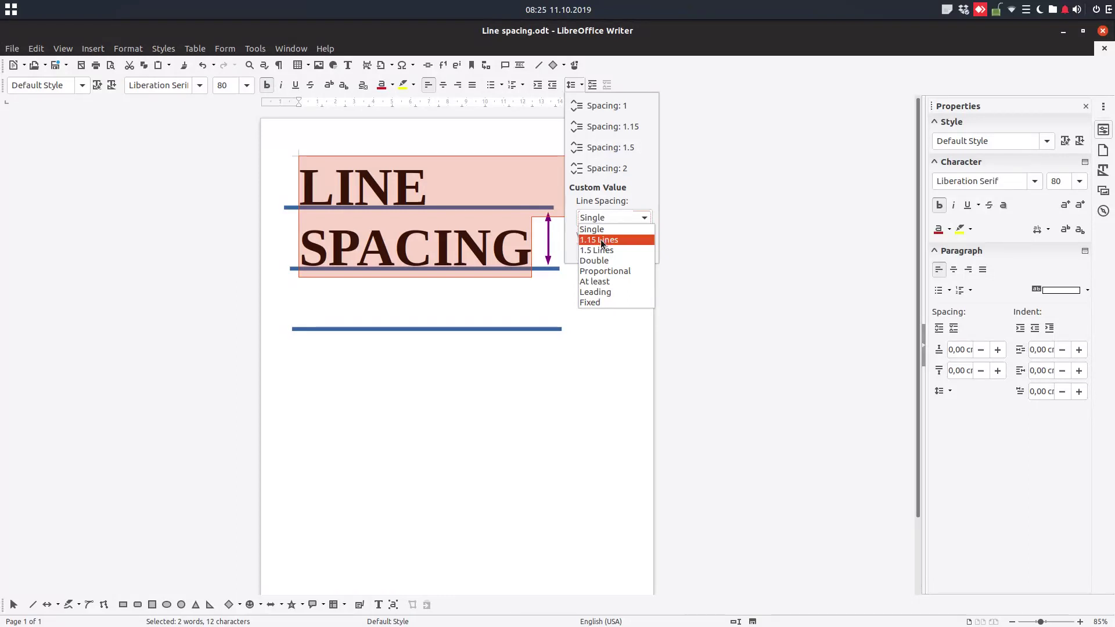
click(618, 271)
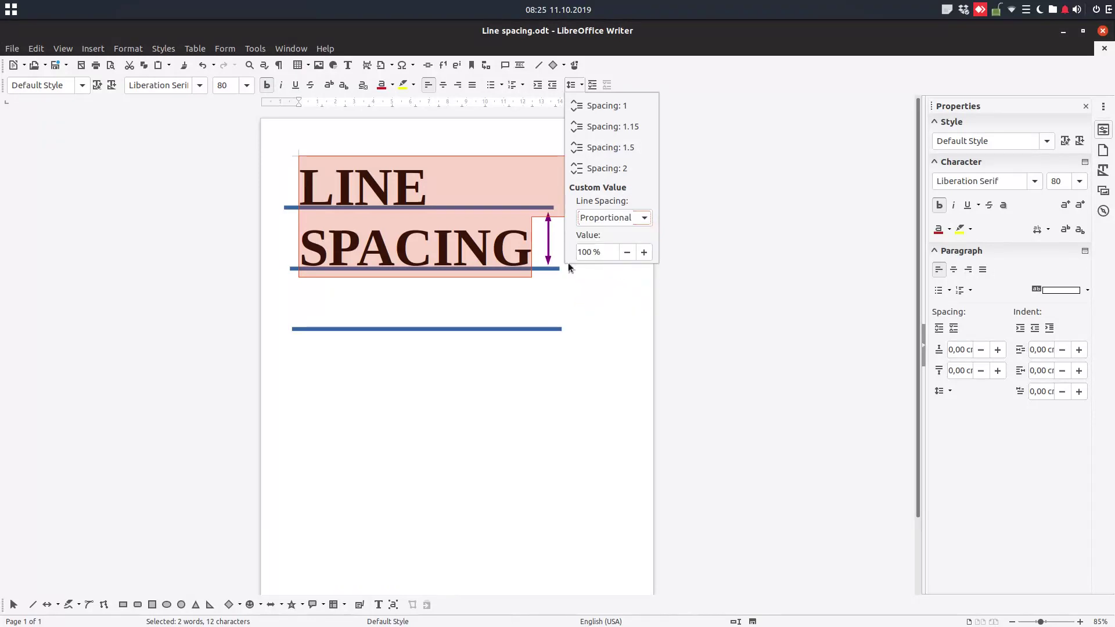
scroll(616, 218, up, 4)
scroll(619, 220, down, 2)
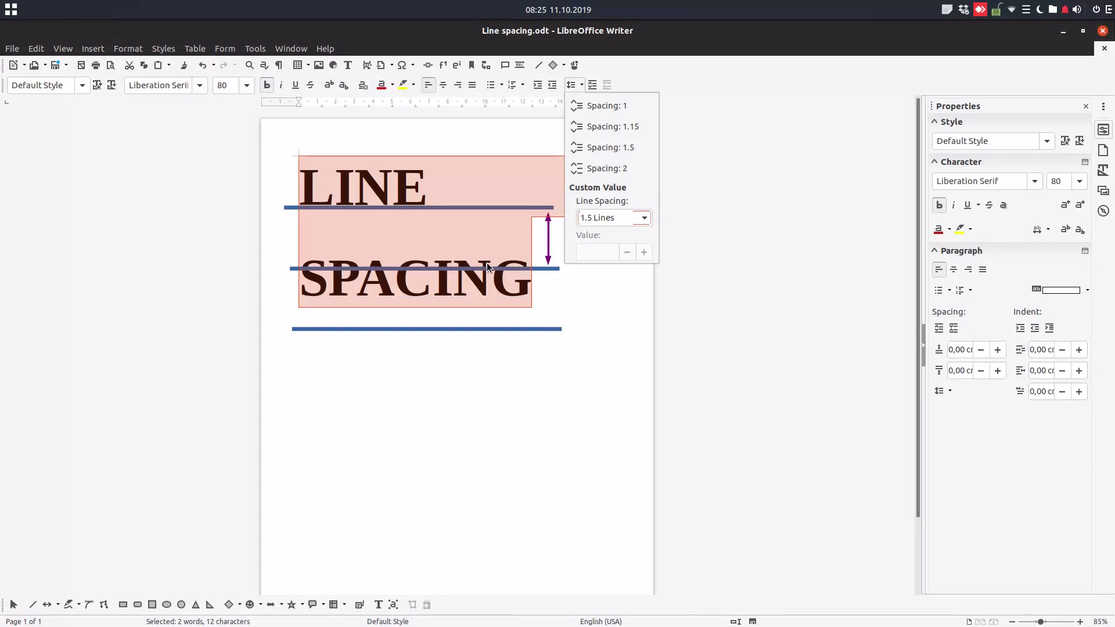
click(619, 220)
click(611, 269)
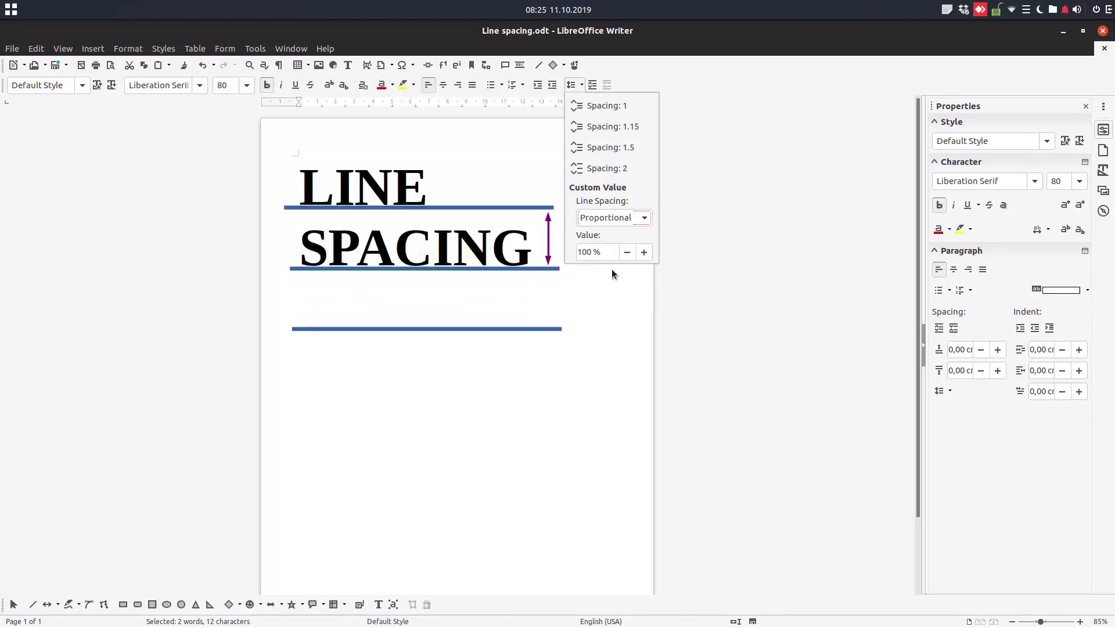
click(644, 252)
click(644, 252)
click(644, 252)
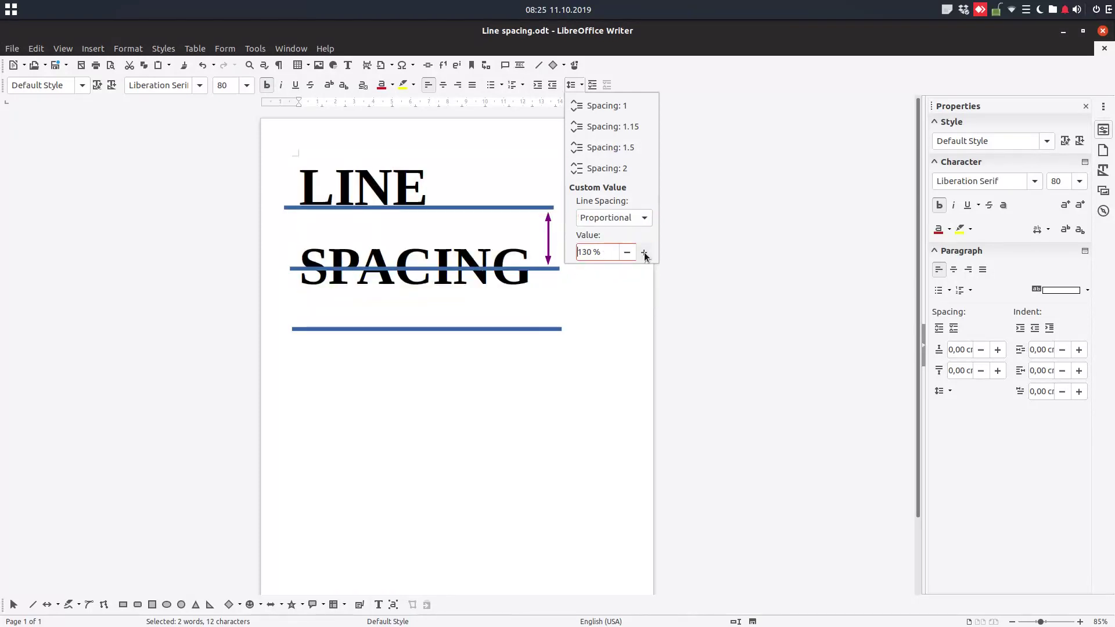
click(644, 252)
click(643, 252)
click(644, 252)
click(644, 252)
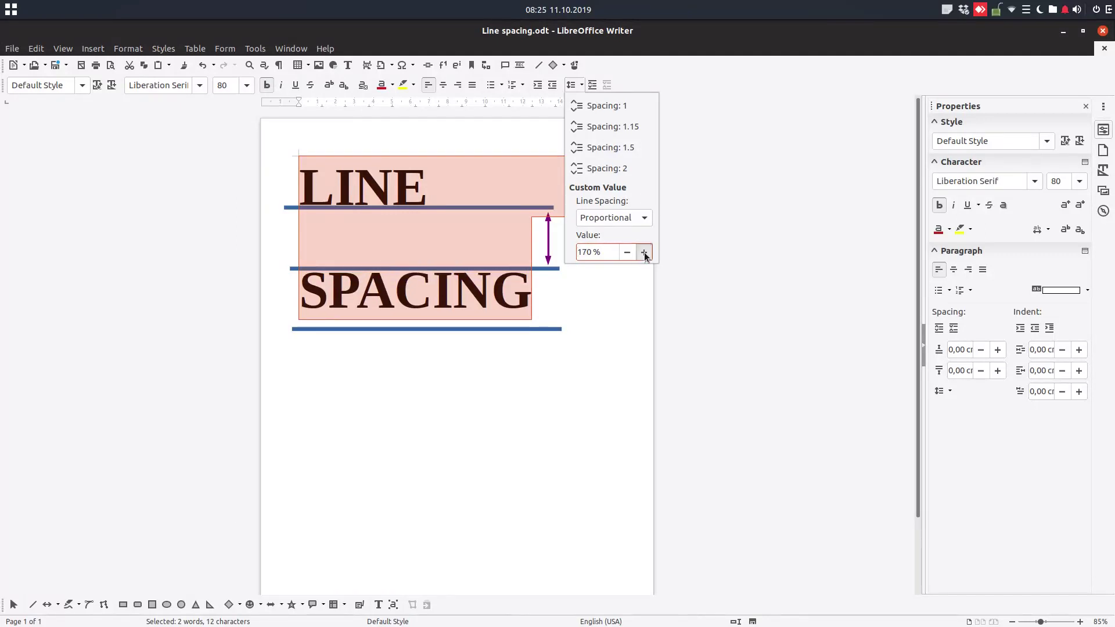
click(643, 251)
click(644, 252)
click(644, 252)
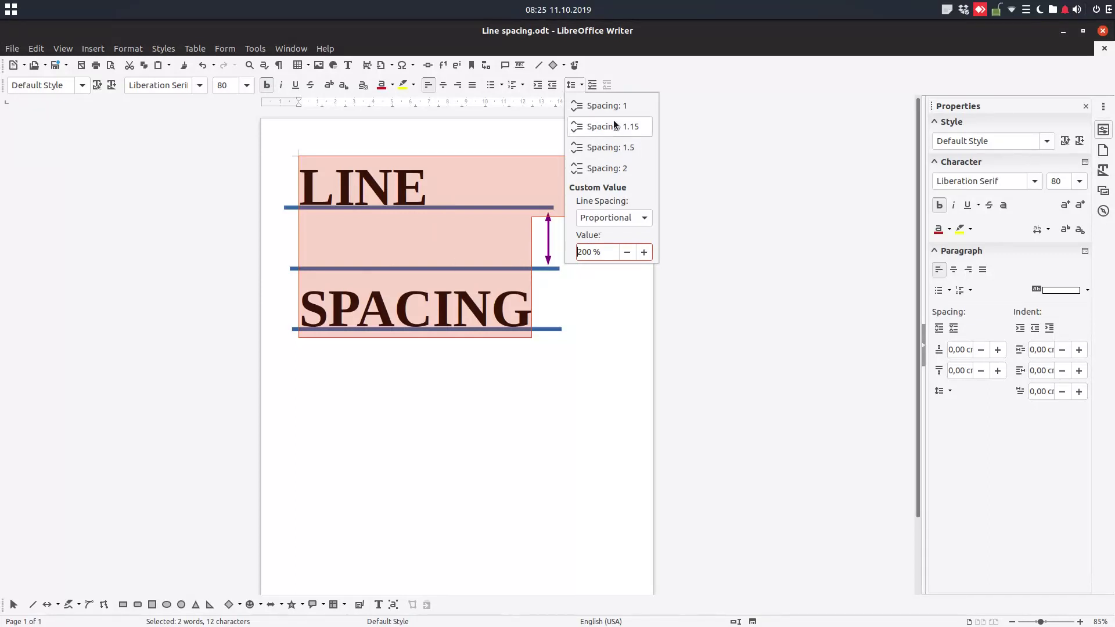
Lower the proportional spacing to 170%, then retype the value as 172%
click(627, 252)
click(627, 252)
click(627, 252)
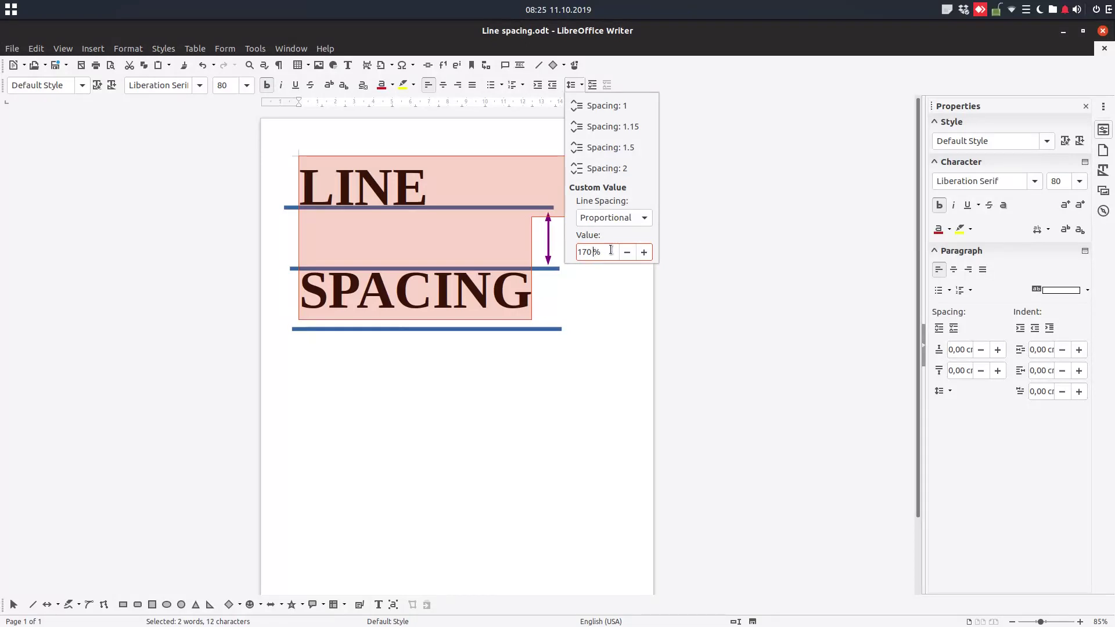
key(BackSpace)
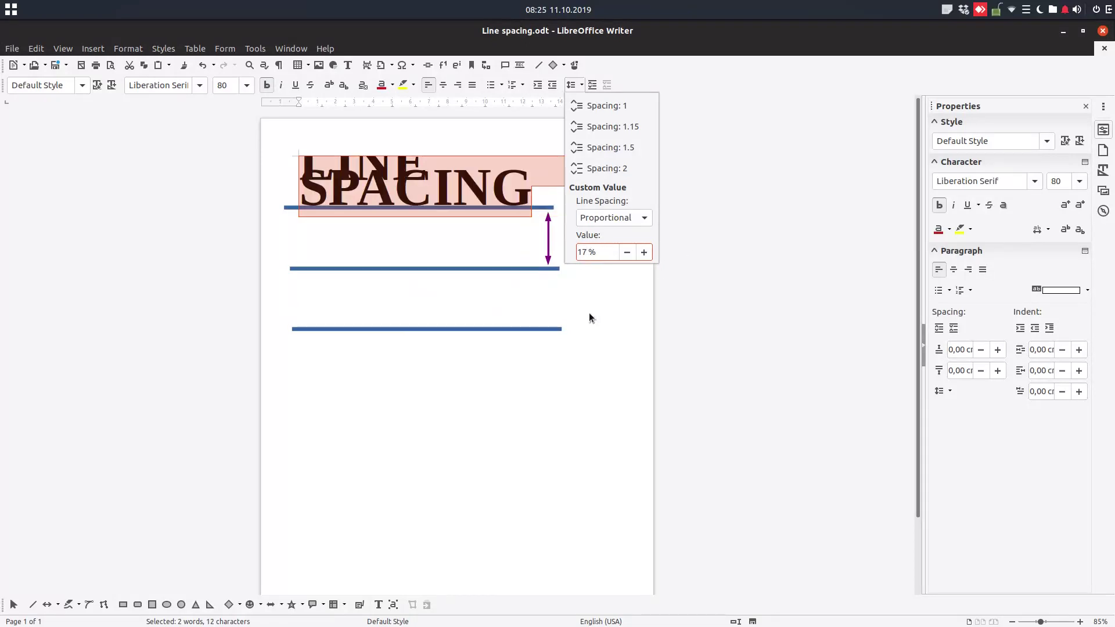
text(5)
key(BackSpace)
text(2)
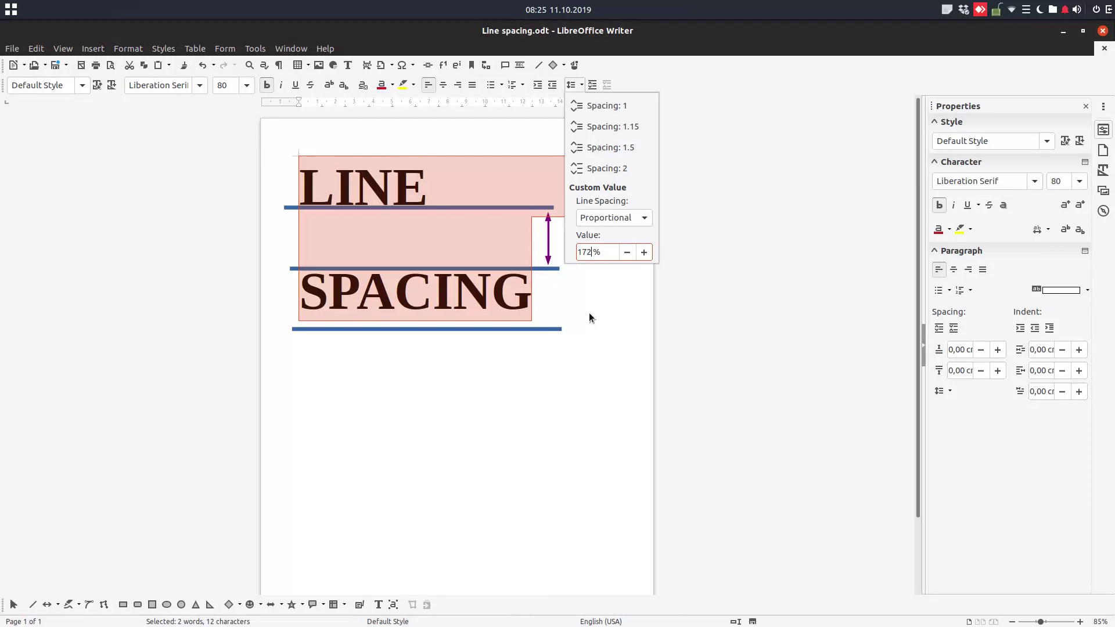
Switch the title to At least spacing and raise the minimum to 2,60 cm
click(627, 219)
click(617, 281)
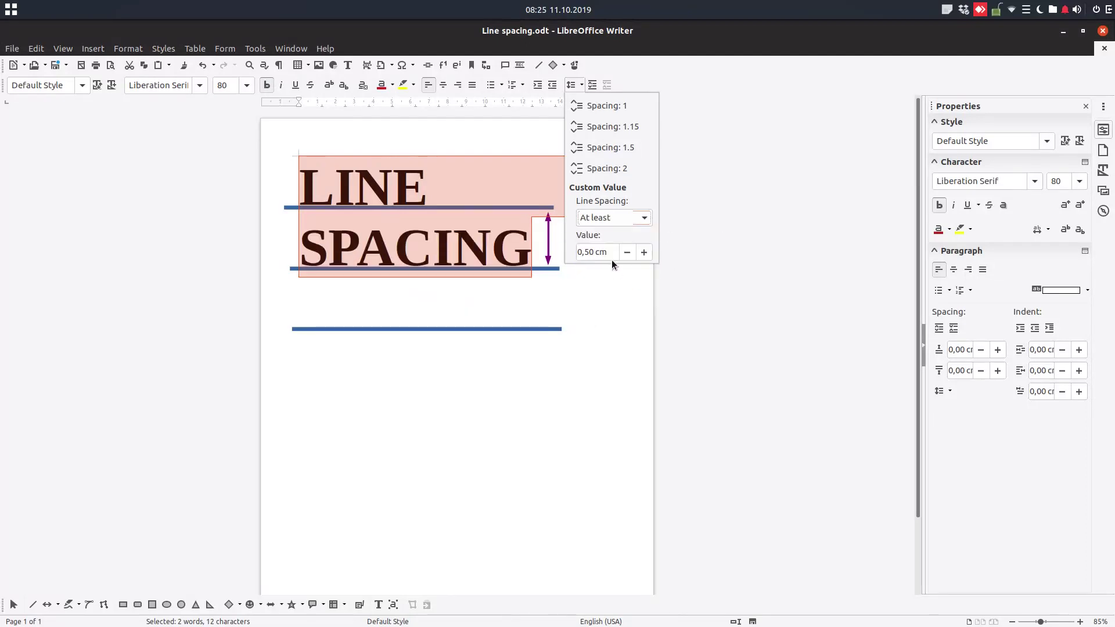
click(644, 253)
click(643, 253)
click(643, 253)
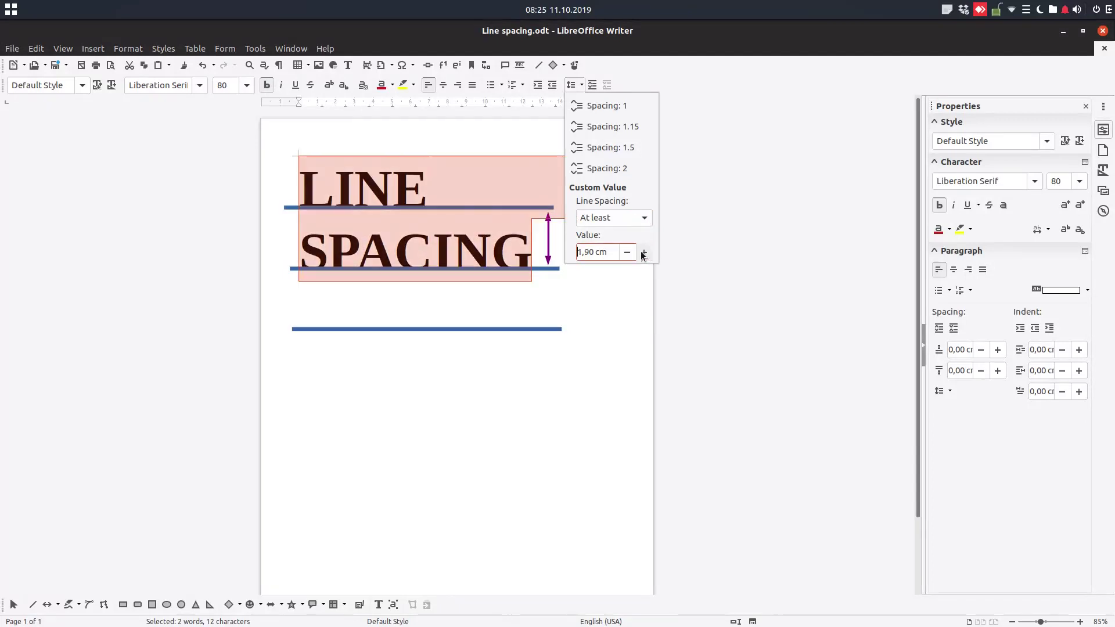
click(643, 253)
click(643, 253)
click(643, 253)
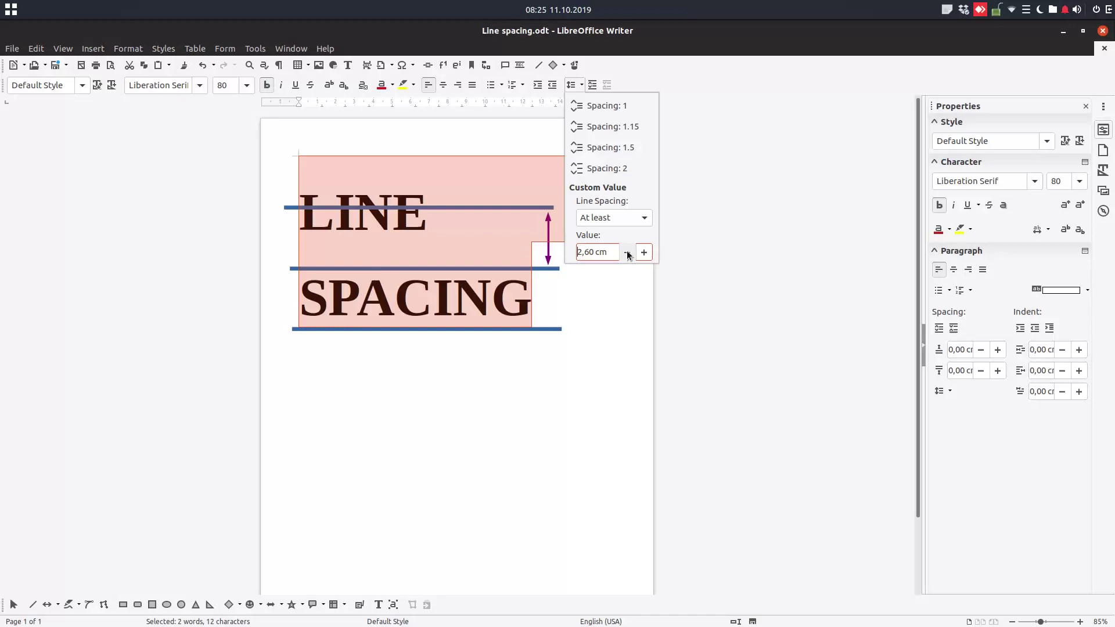
click(628, 220)
Reset the title to Single, then switch to Leading spacing and increase the leading
click(630, 228)
click(629, 220)
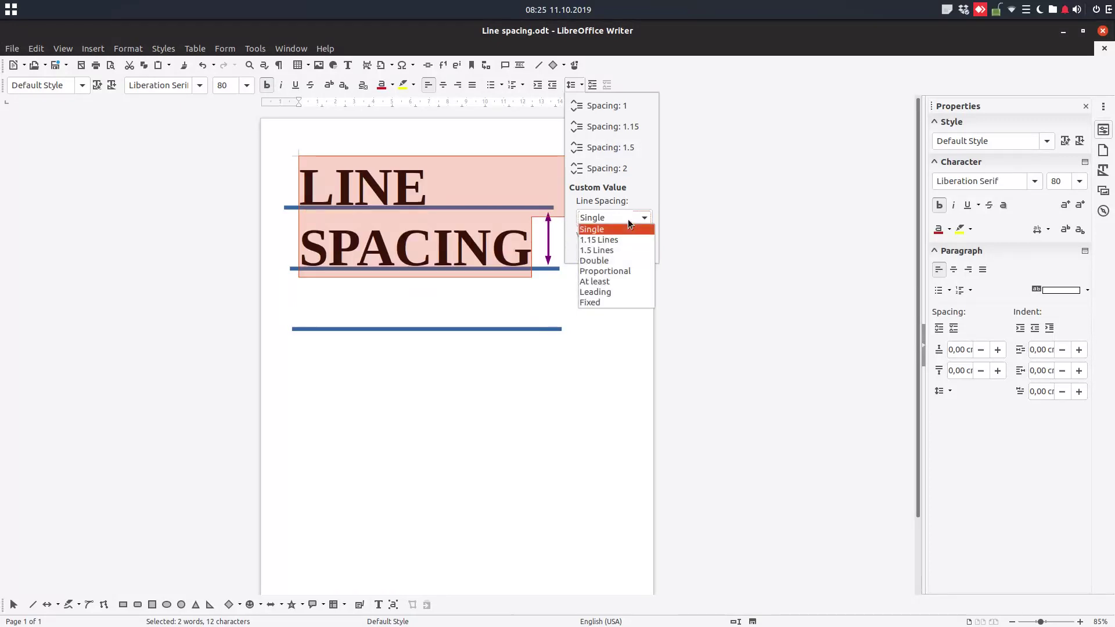
click(608, 291)
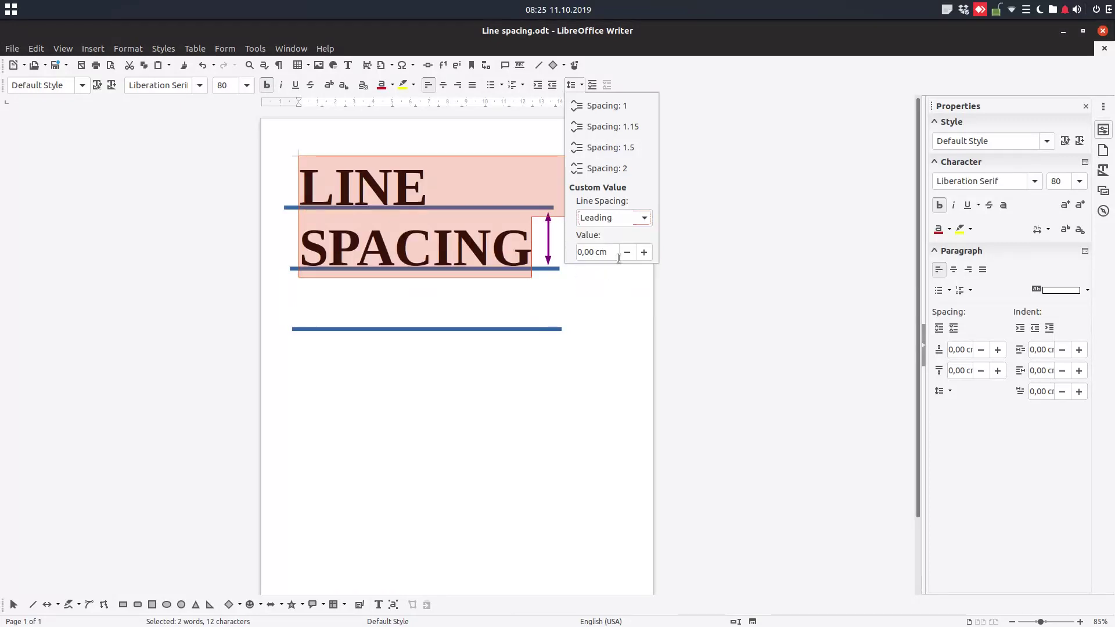
click(643, 253)
click(643, 253)
click(644, 253)
click(643, 253)
click(643, 253)
click(643, 253)
click(643, 253)
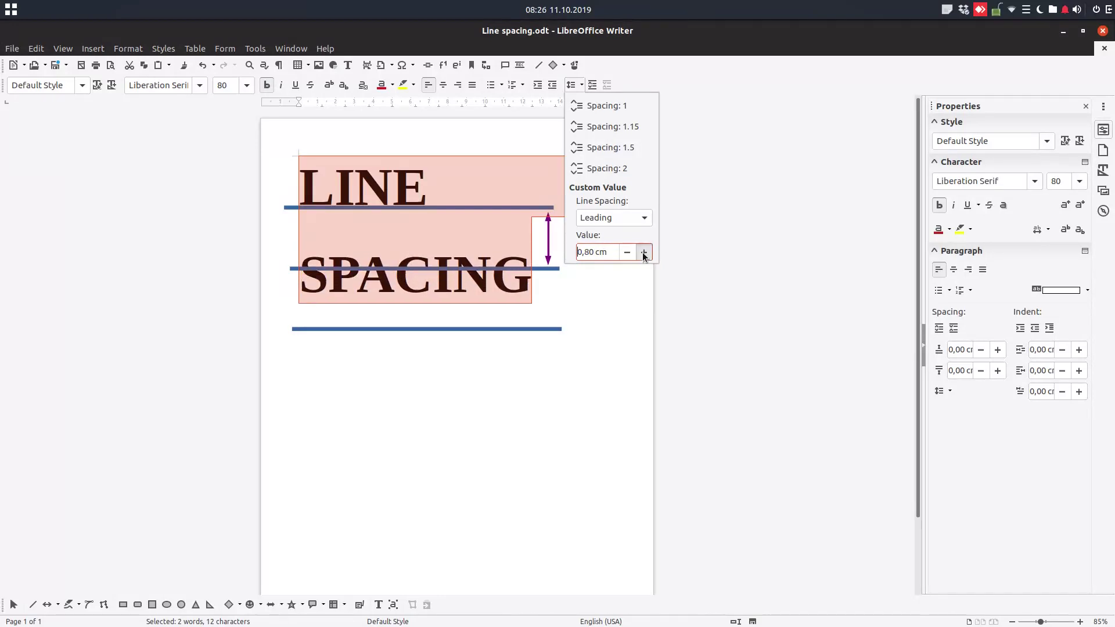
click(644, 253)
click(643, 253)
click(643, 254)
click(644, 253)
click(643, 253)
click(644, 253)
click(643, 253)
click(643, 253)
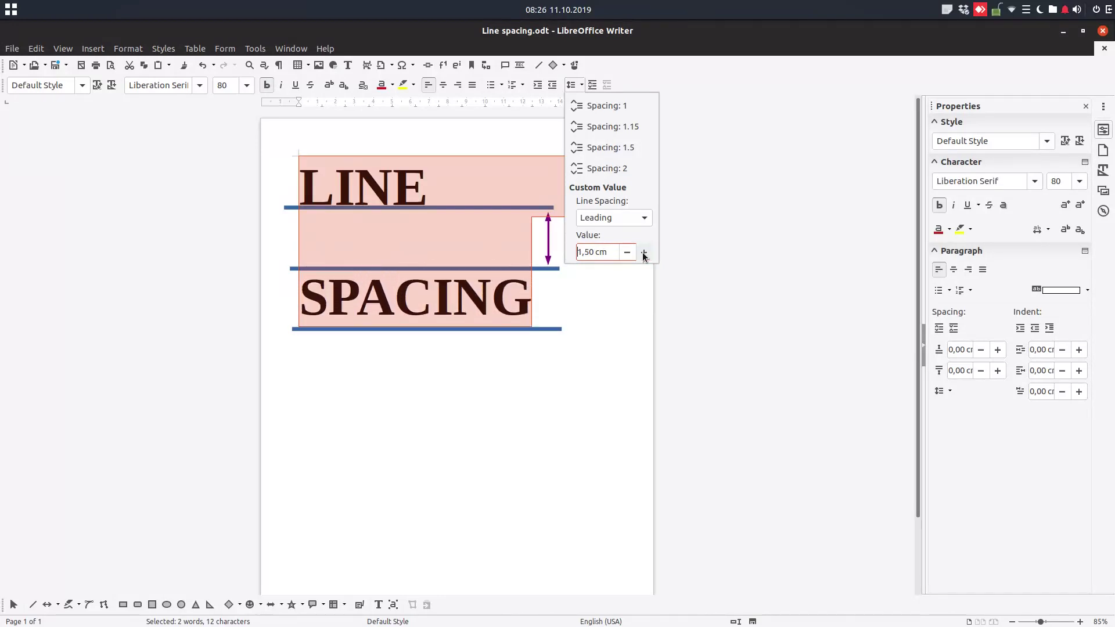
click(643, 253)
click(643, 253)
Switch to Fixed spacing, raise the value to 3,10 cm, then bring it back to 2,60 cm
click(631, 219)
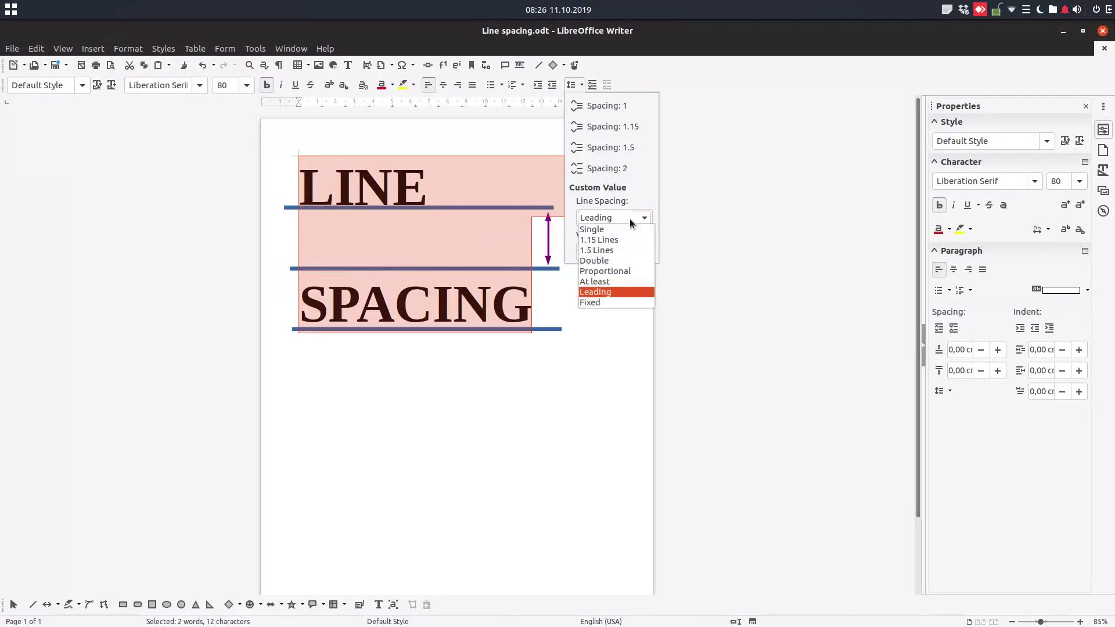
click(600, 301)
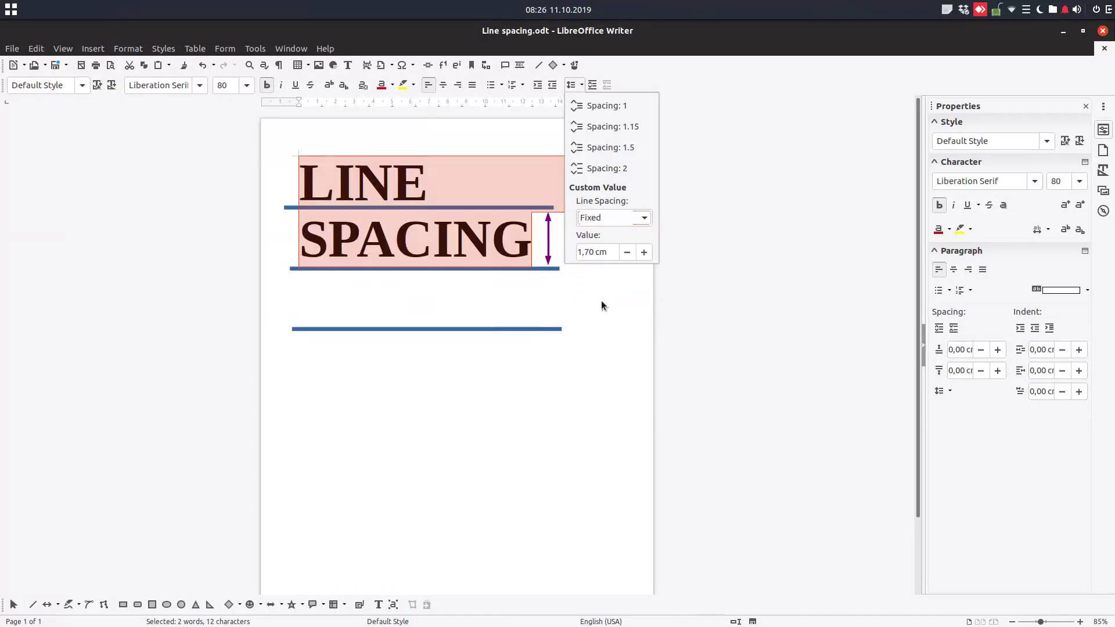
click(643, 252)
click(644, 252)
click(644, 253)
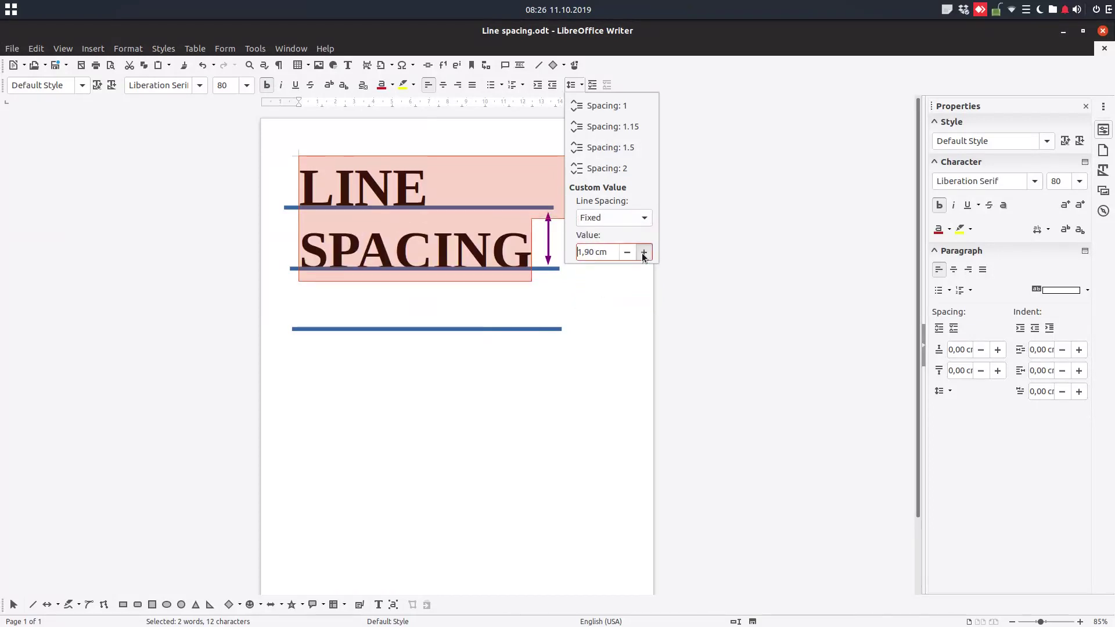
click(643, 253)
click(643, 253)
click(643, 252)
click(644, 252)
click(643, 252)
click(643, 253)
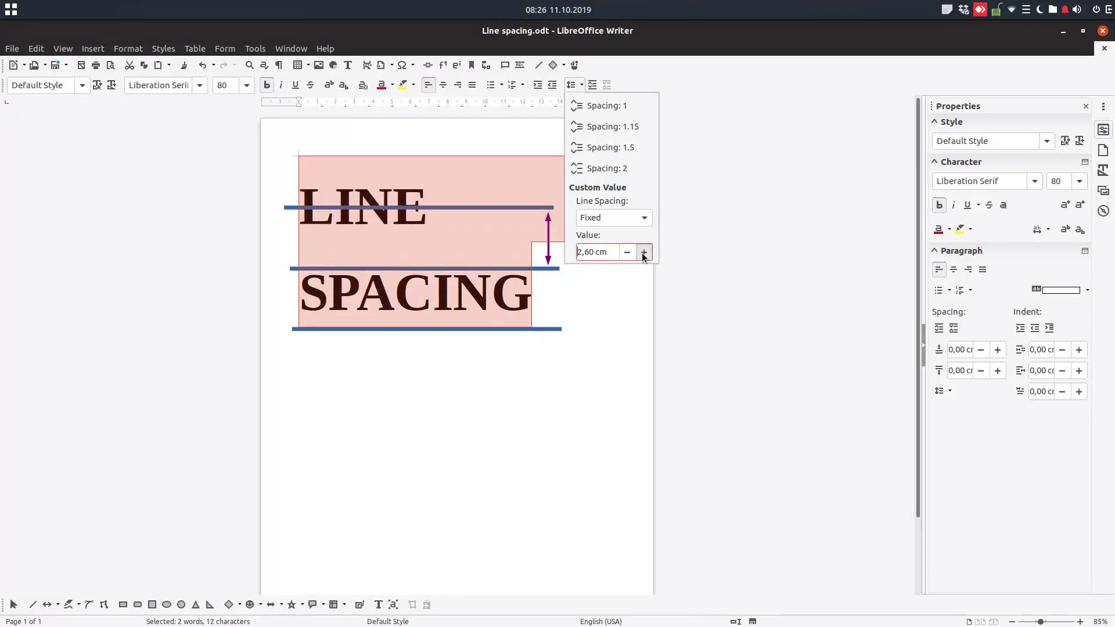
click(643, 252)
click(643, 253)
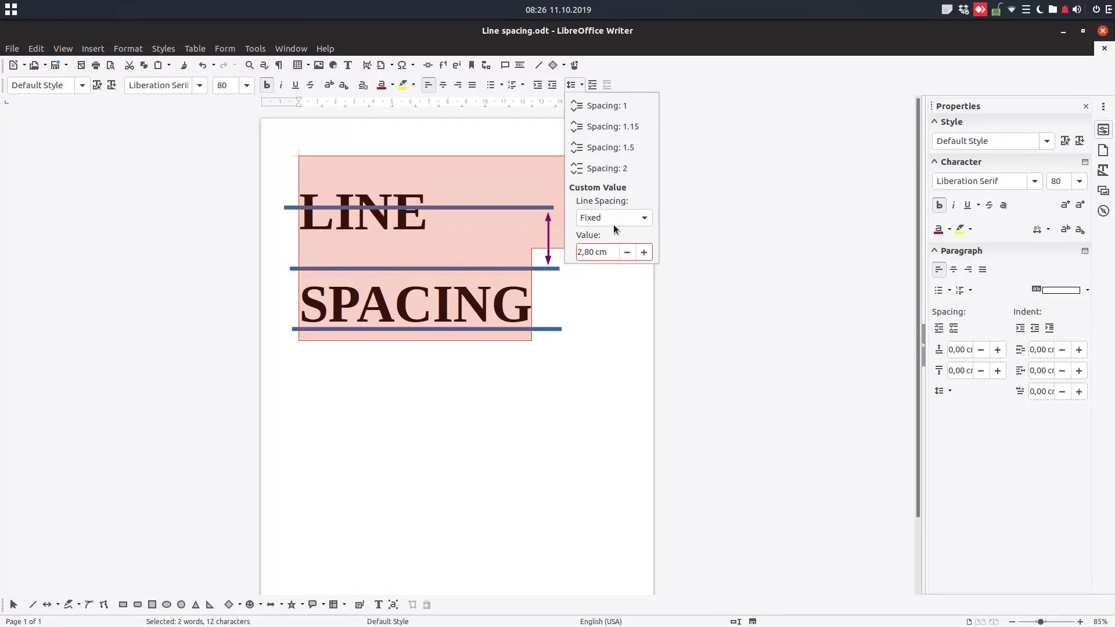
click(643, 253)
click(643, 253)
click(643, 253)
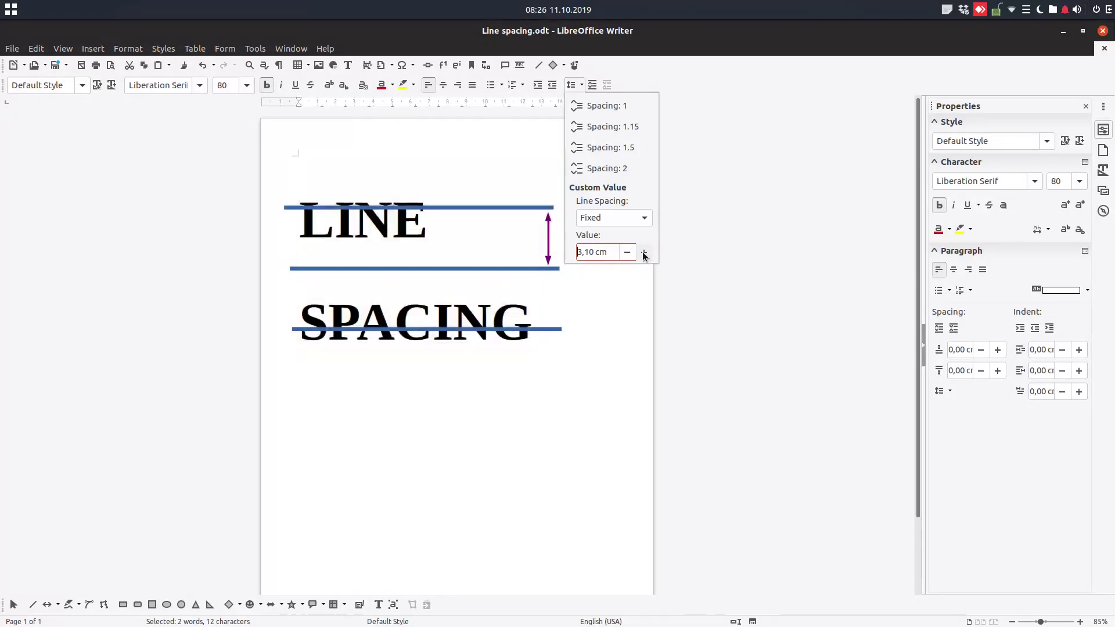
click(631, 251)
click(631, 251)
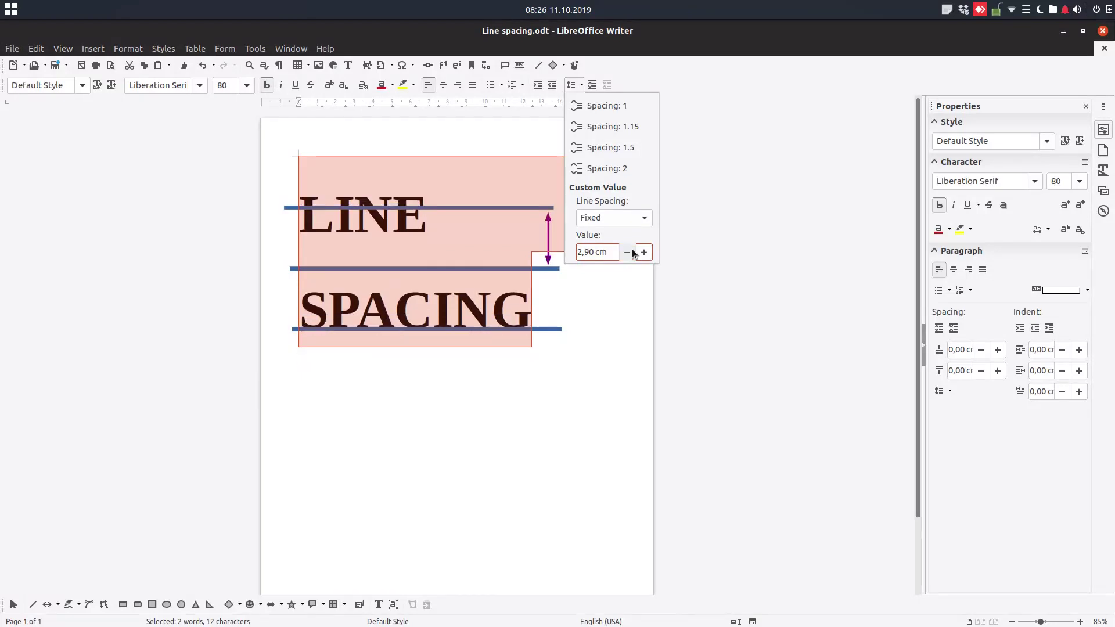
click(631, 250)
click(630, 252)
click(629, 252)
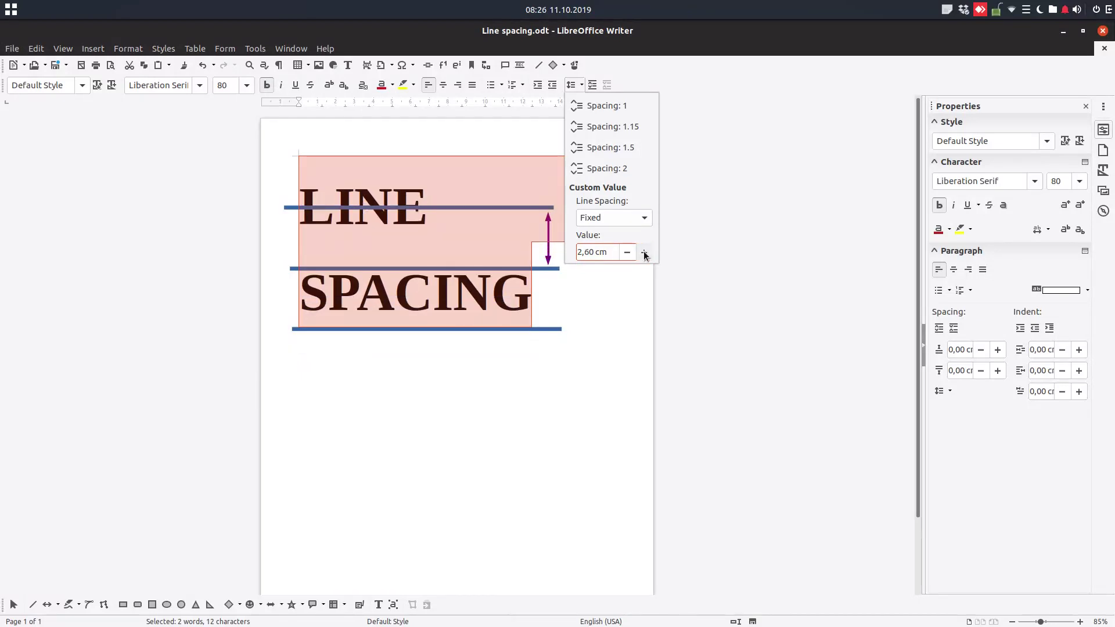
Delete the LINE SPACING title and the three blue guide lines
click(604, 269)
key(Delete)
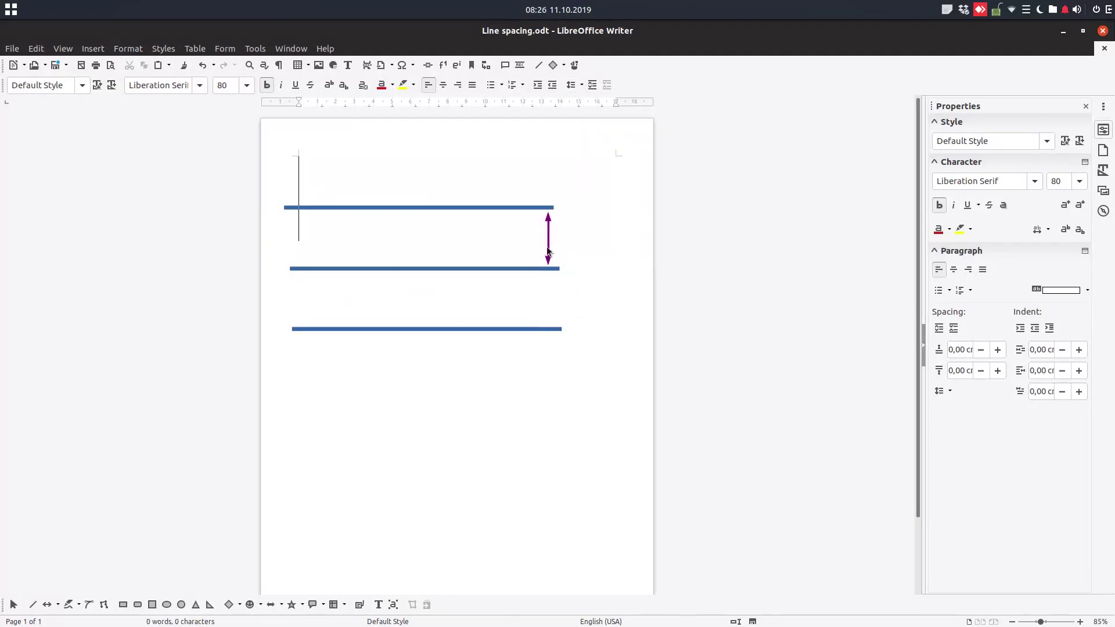
click(547, 208)
key(Delete)
click(530, 269)
key(Delete)
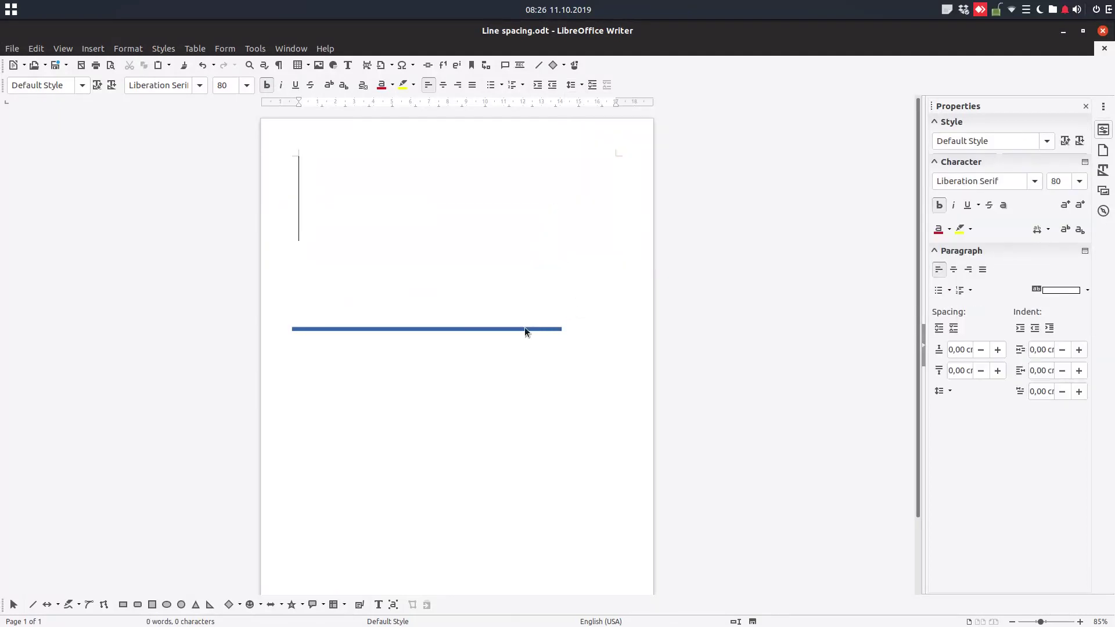
click(525, 328)
key(Delete)
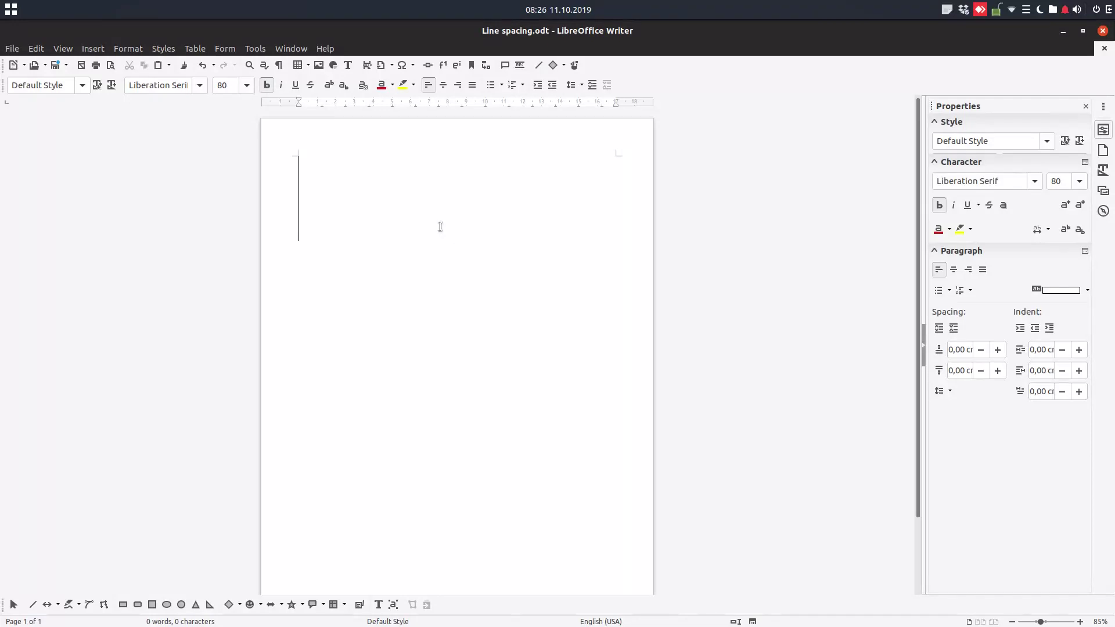
Type a 30 pt single-spaced sample paragraph starting 'djsdaidadas dsadsadsa sd'
click(226, 85)
text(30)
key(Return)
text(djsdaidadas dsadsadsa sd)
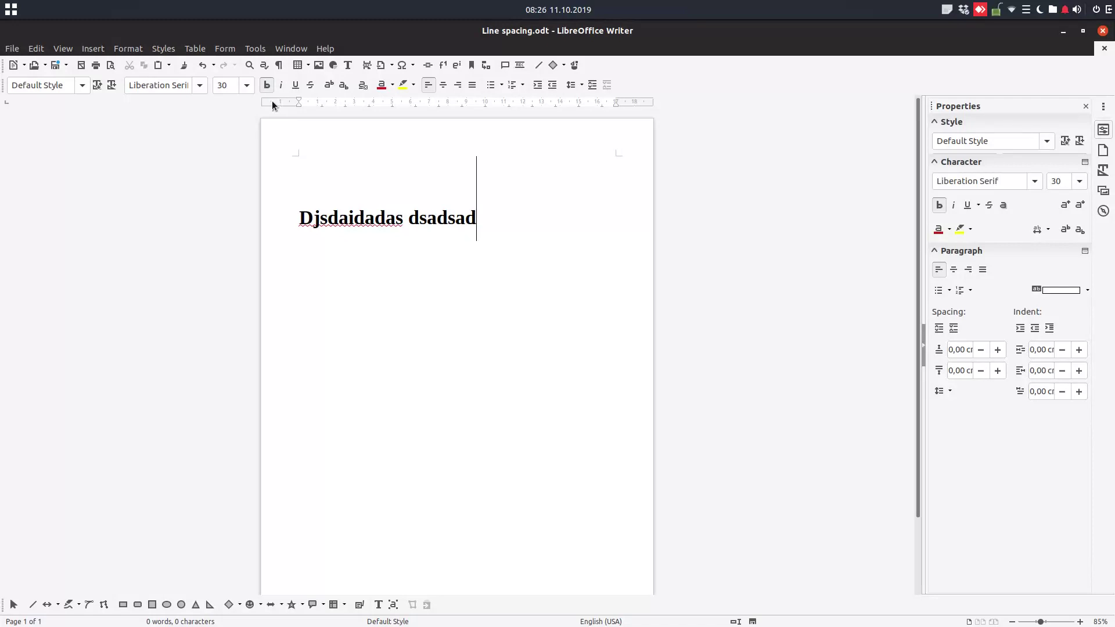
key(ctrl+a)
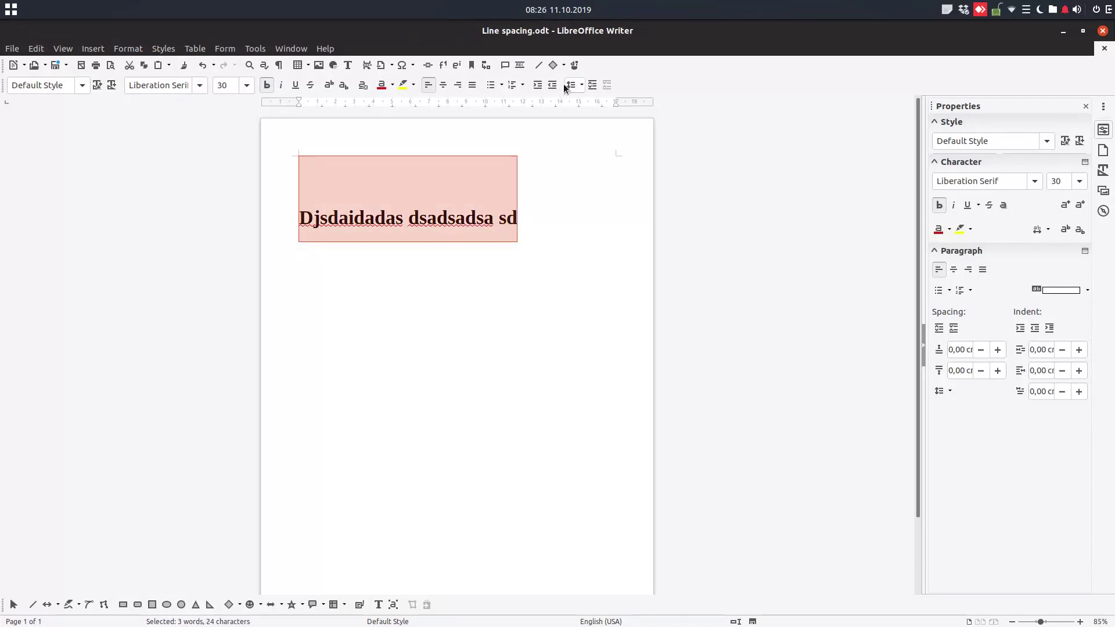
click(570, 85)
click(575, 105)
click(530, 166)
text(d dsd sa )
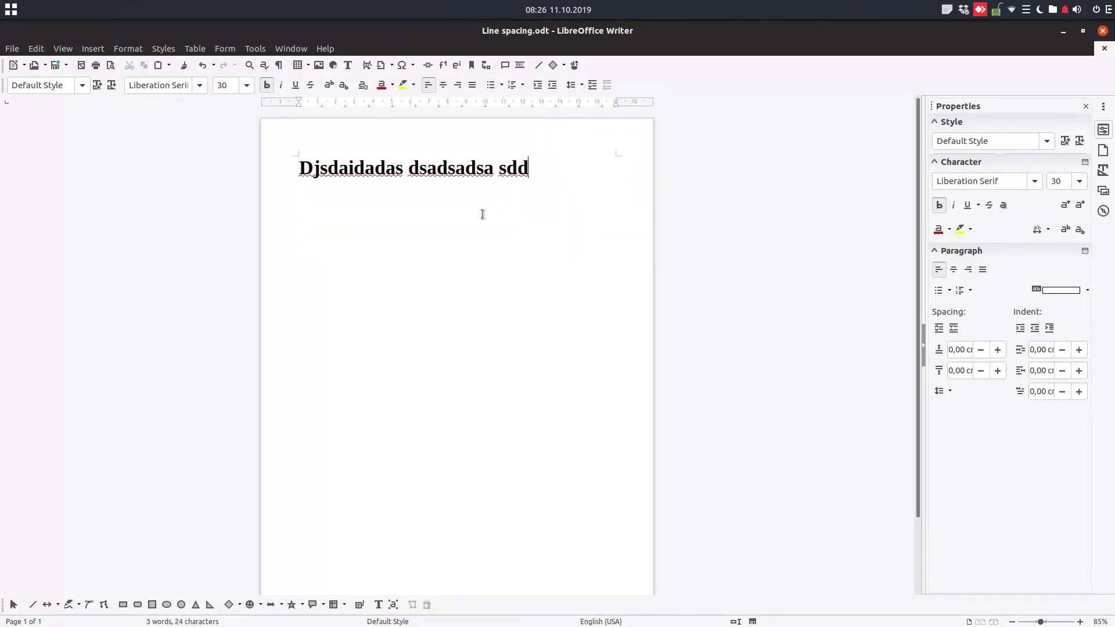
text(dsa dsa dsa d asd as dsa ds a dsa dsa d)
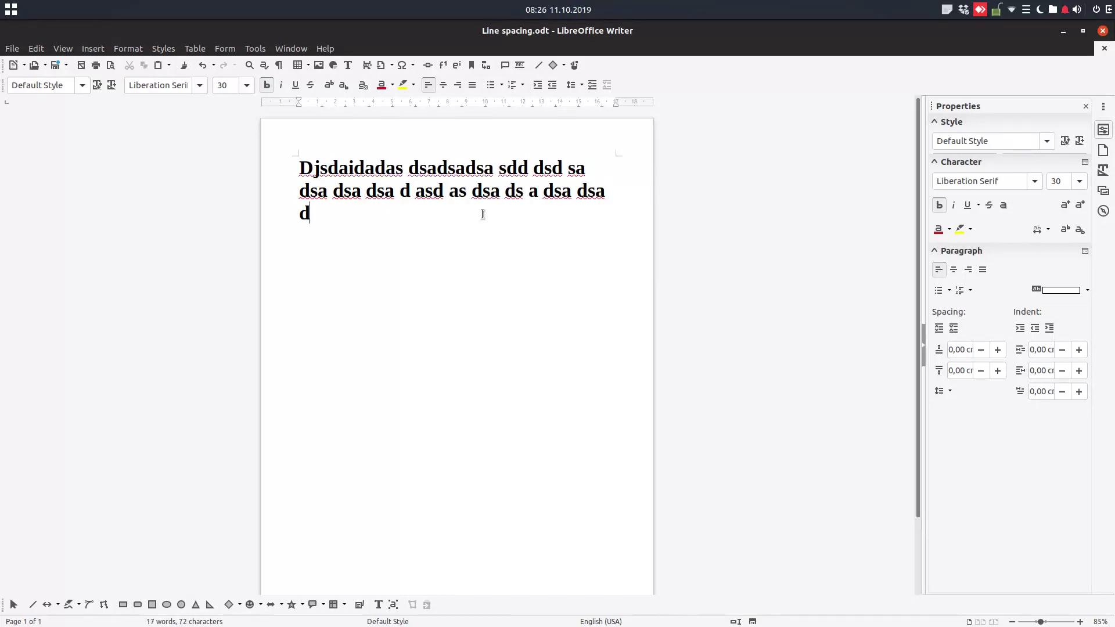
Repeat the sample paragraph by pasting it at the end of the text
key(ctrl+a)
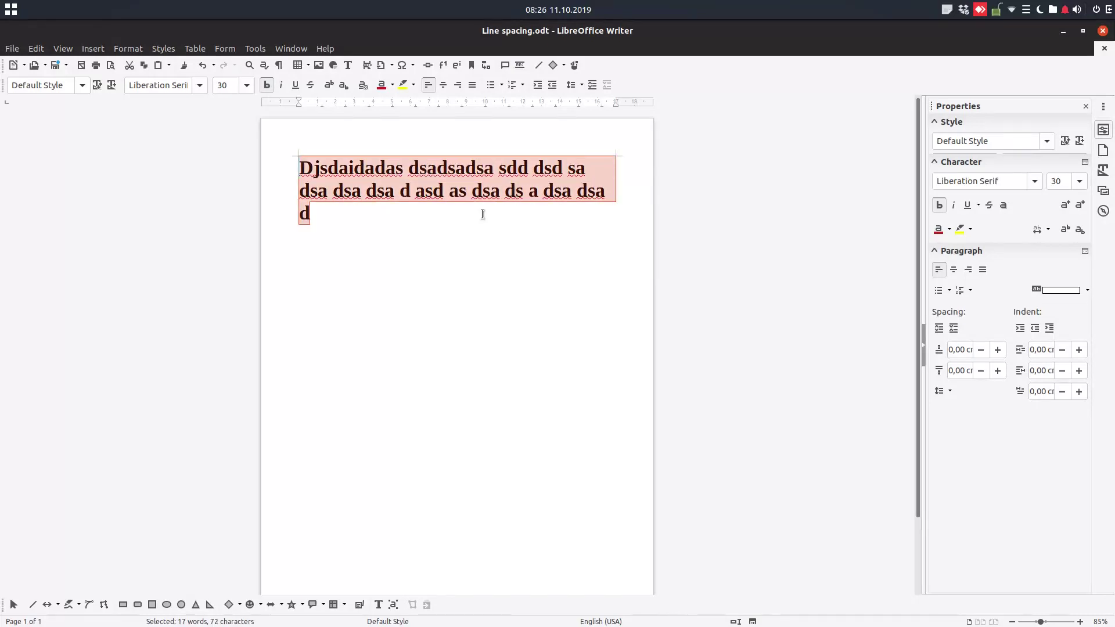
key(Down)
key(ctrl+v)
key(ctrl+v)
key(ctrl+v)
key(ctrl+v)
key(ctrl+v)
key(ctrl+v)
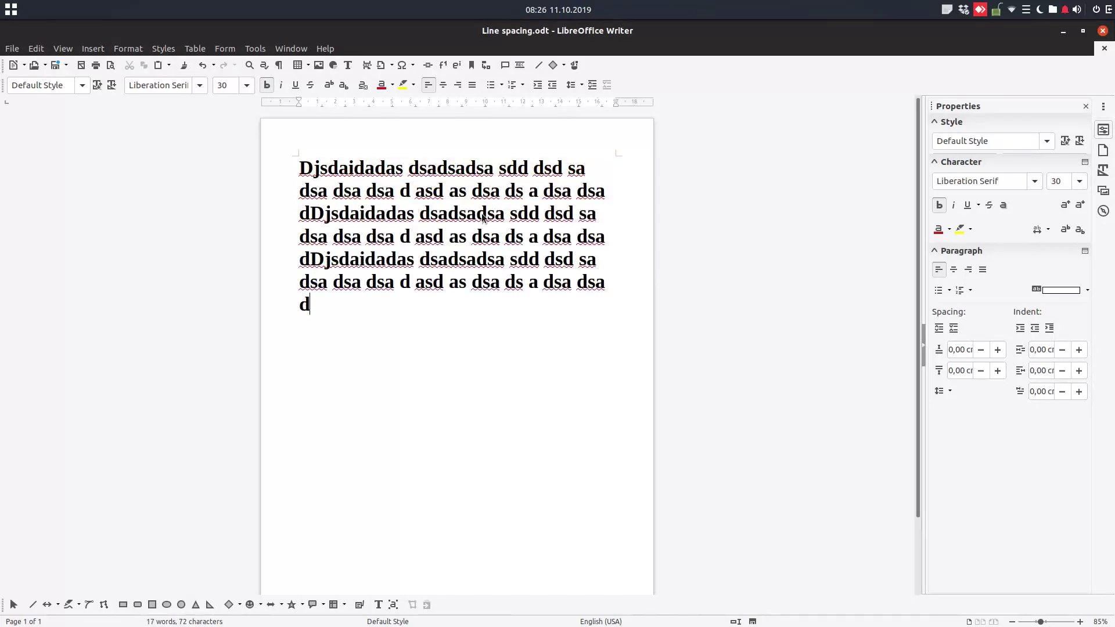
Add the heading 'The title' at the top of the page and centre it
scroll(530, 303, down, 3)
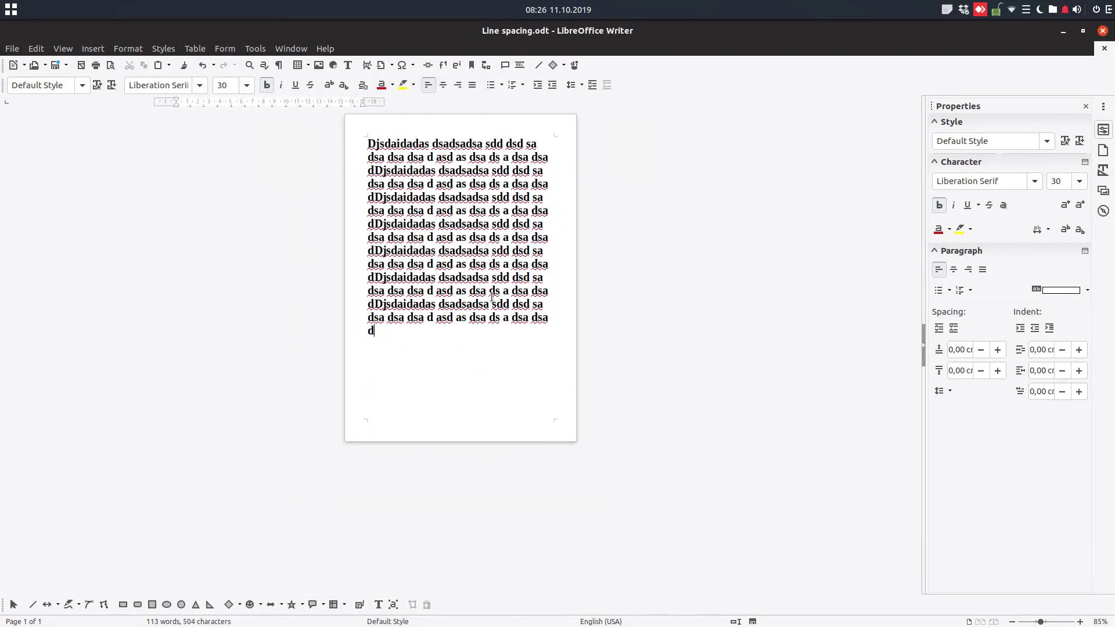
key(Return)
key(Return)
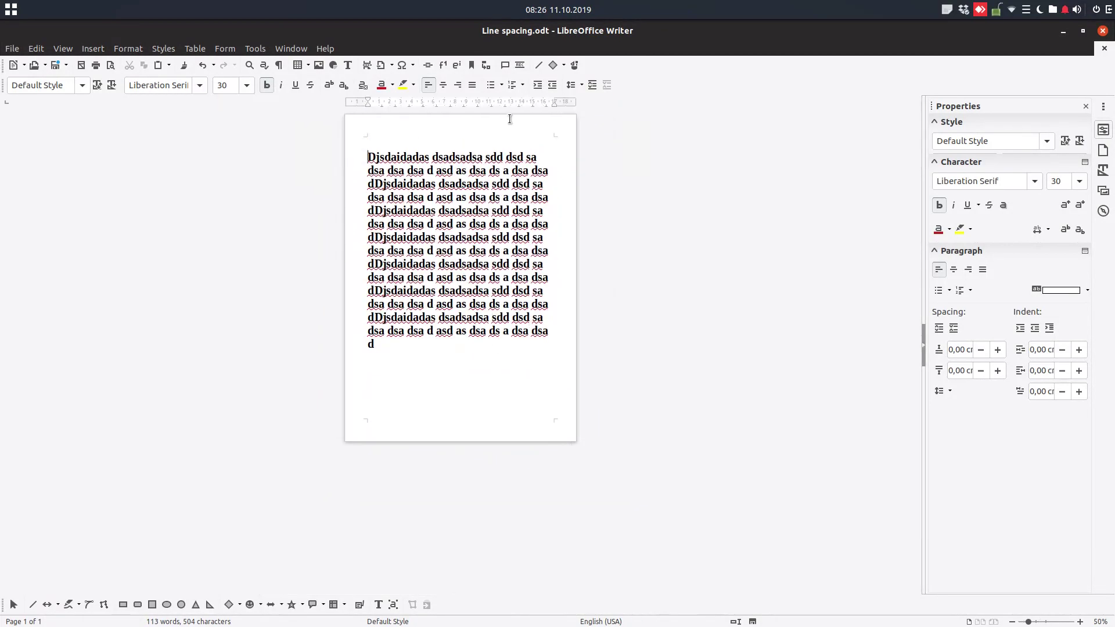
click(510, 119)
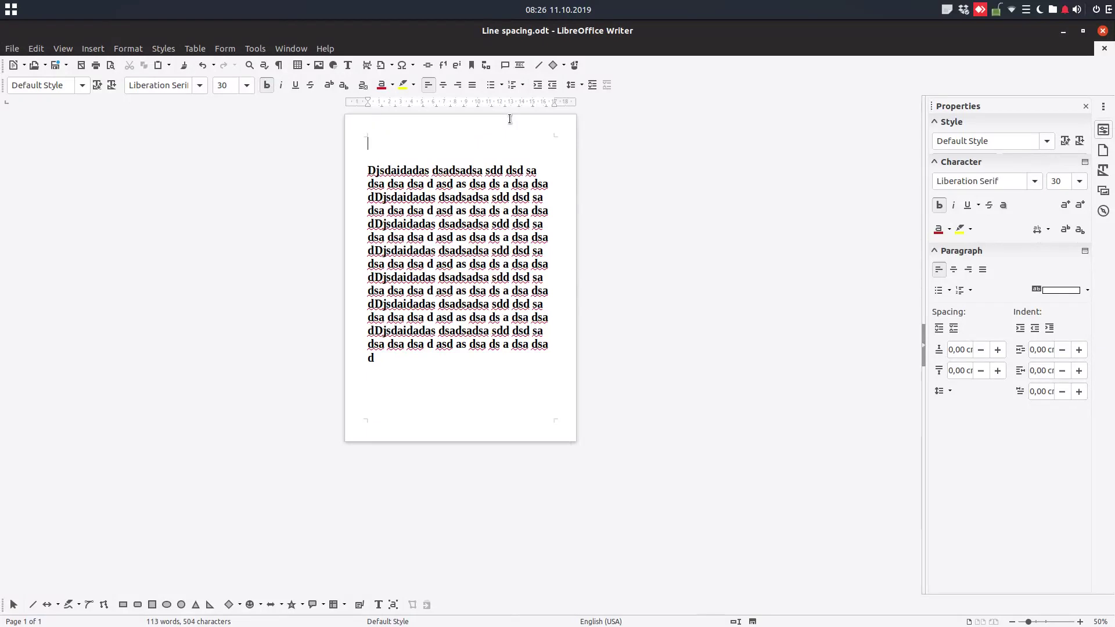
text(The title)
drag(423, 138, 436, 378)
click(442, 85)
click(424, 184)
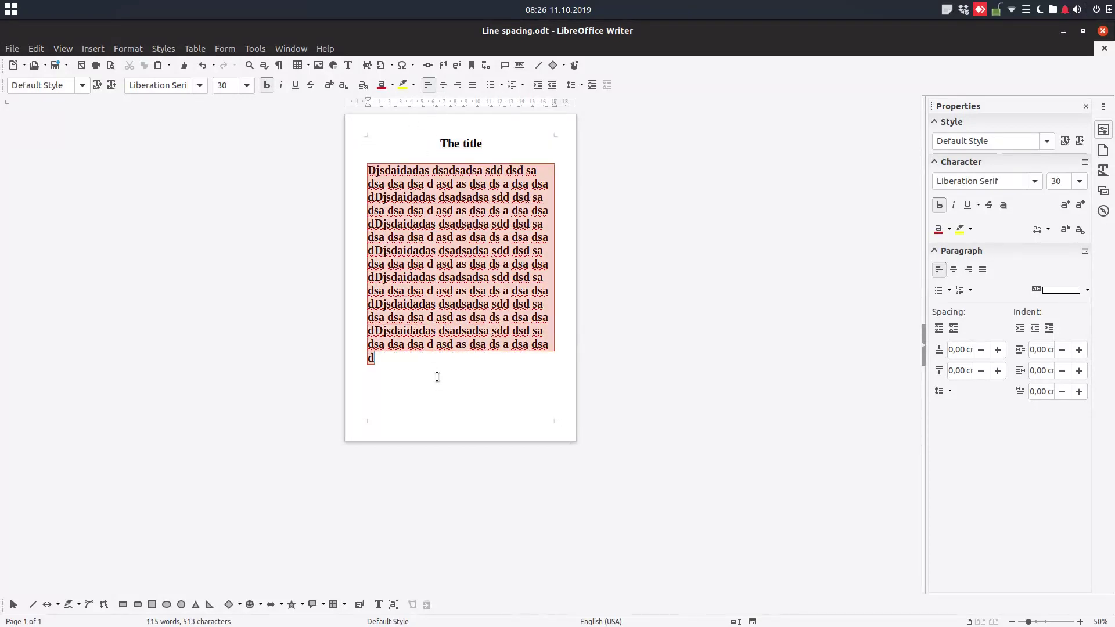
Turn bold off for the body text and select the body paragraph
click(267, 92)
click(401, 376)
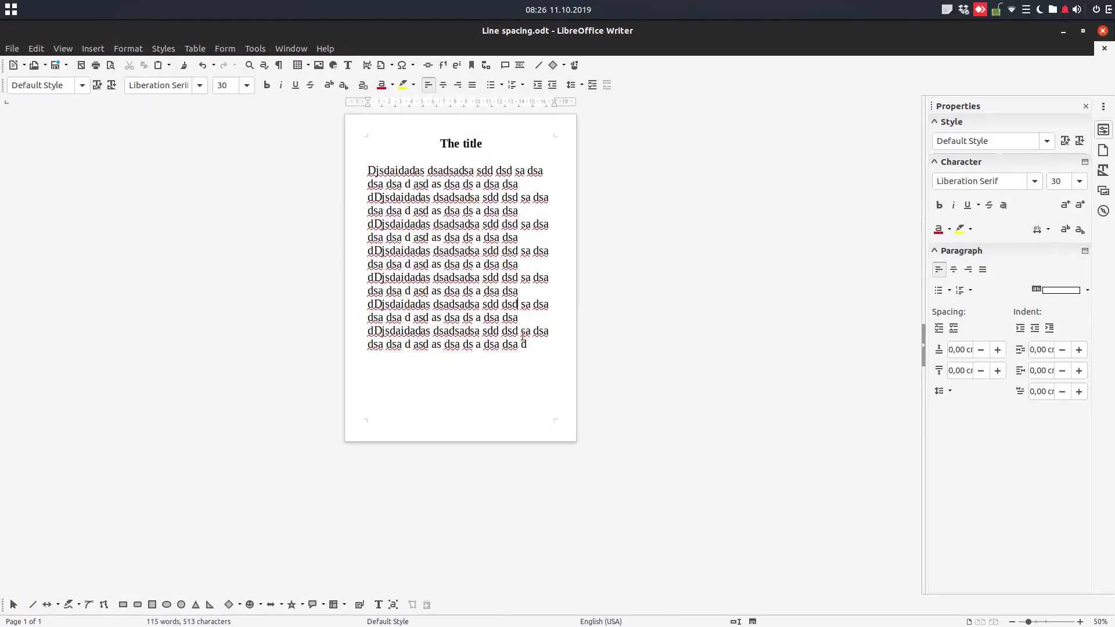
drag(535, 344, 355, 172)
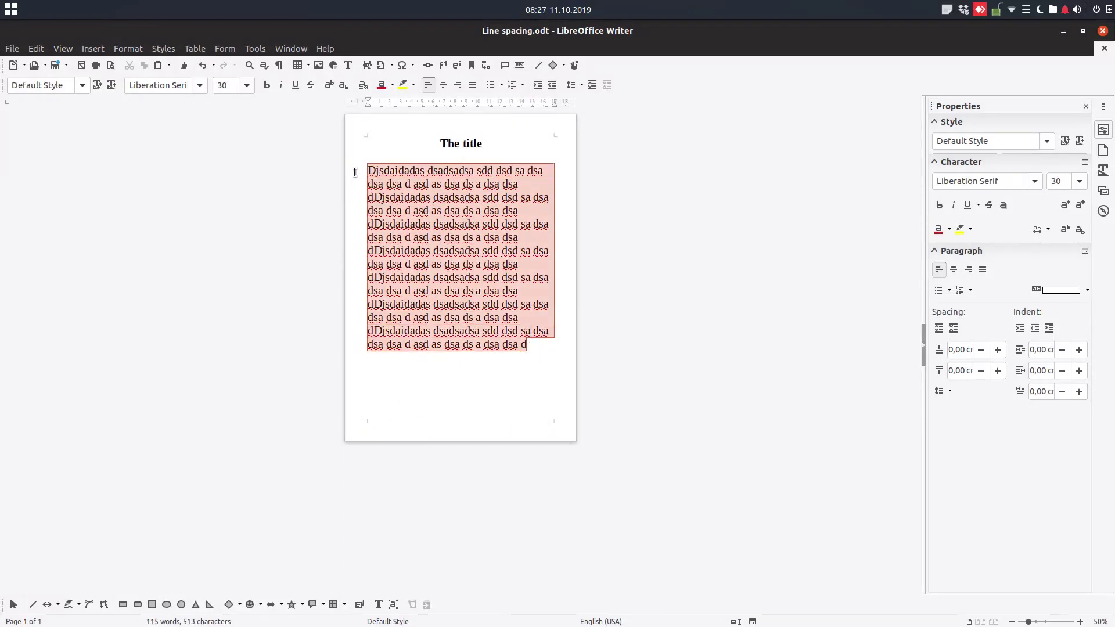
Select all the document text and set its line spacing mode to Fixed
click(386, 209)
key(ctrl+a)
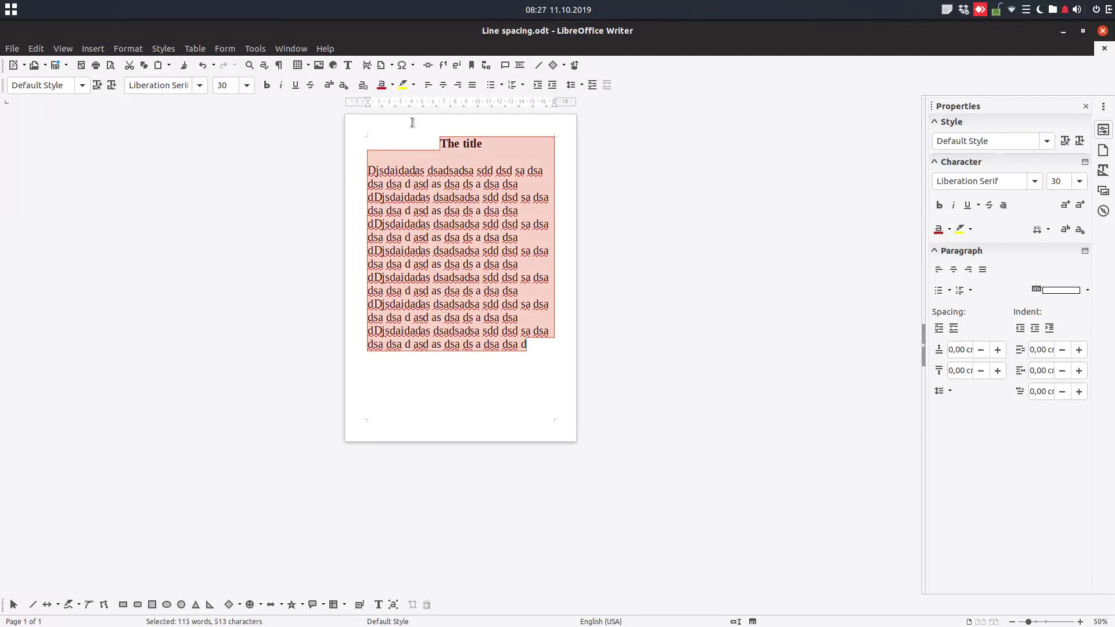
click(572, 86)
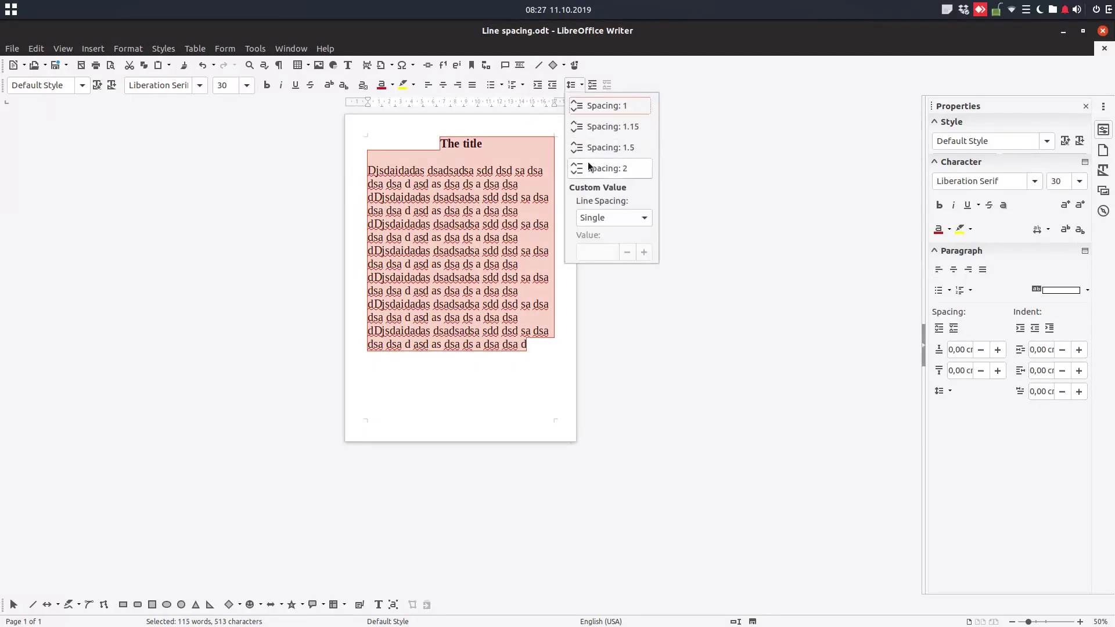
click(592, 218)
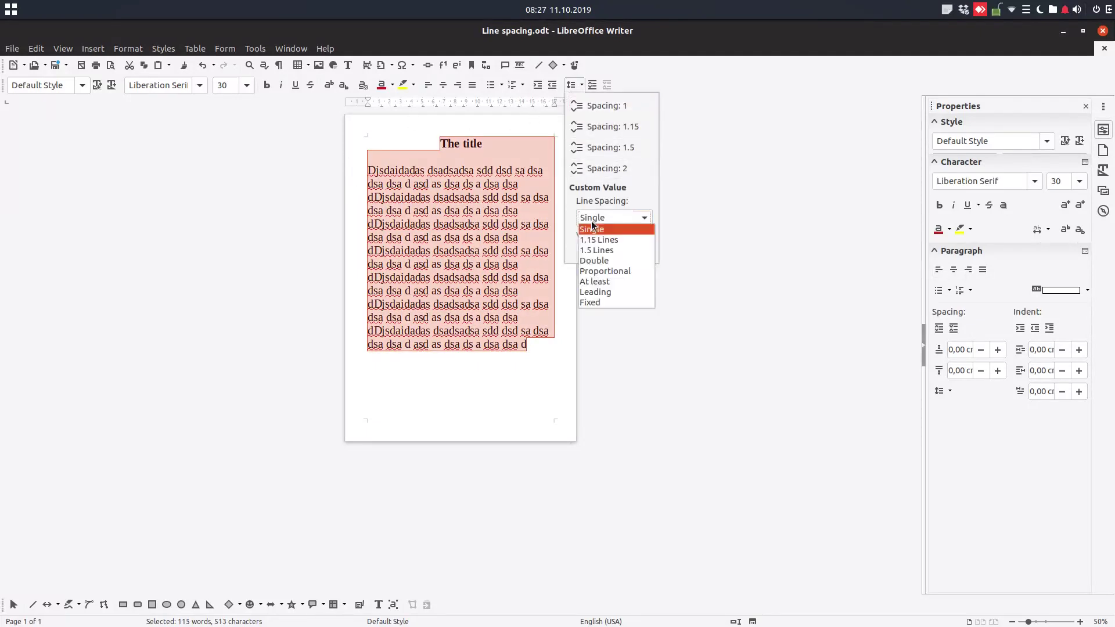
click(593, 302)
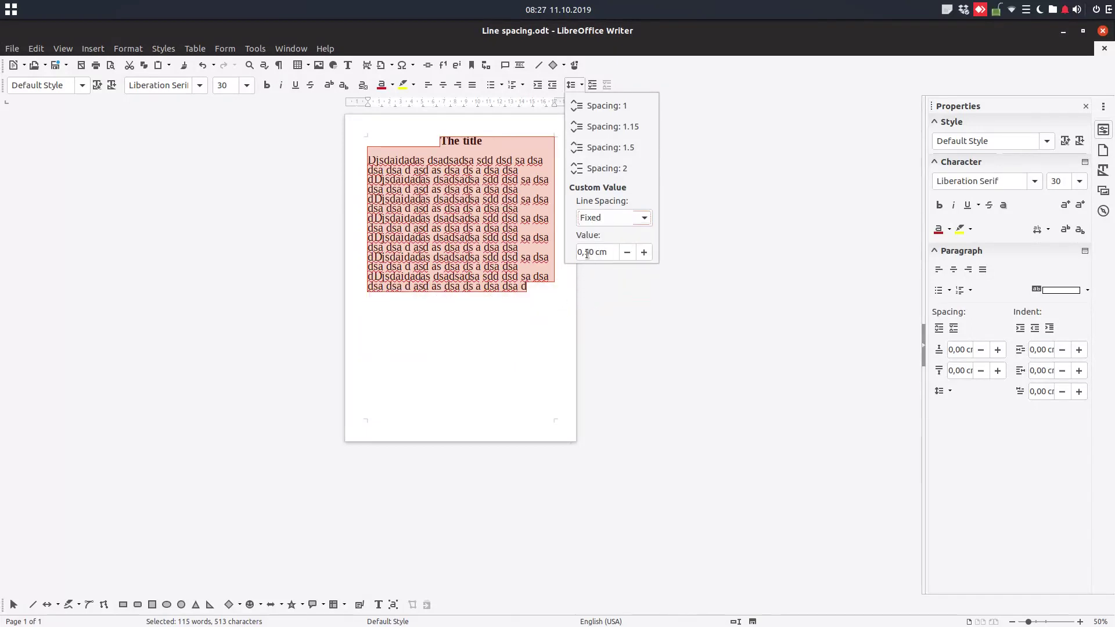
key(Up)
key(Down)
click(601, 224)
click(592, 298)
Adjust the fixed line spacing value until it settles at 0,90 cm
key(Tab)
key(Up)
key(Up)
key(Up)
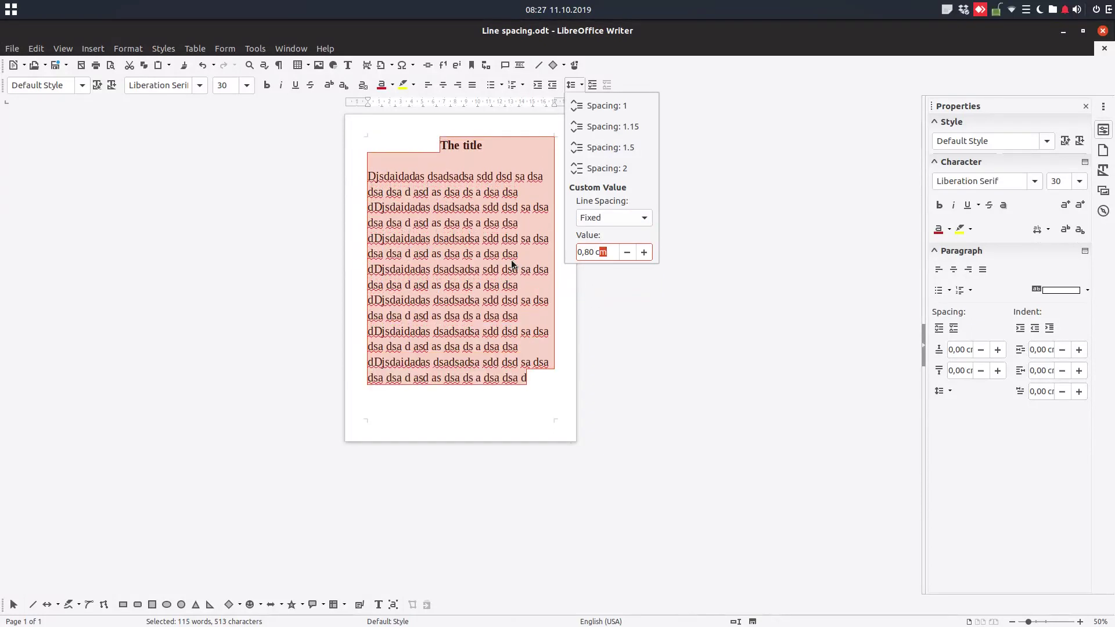
key(Up)
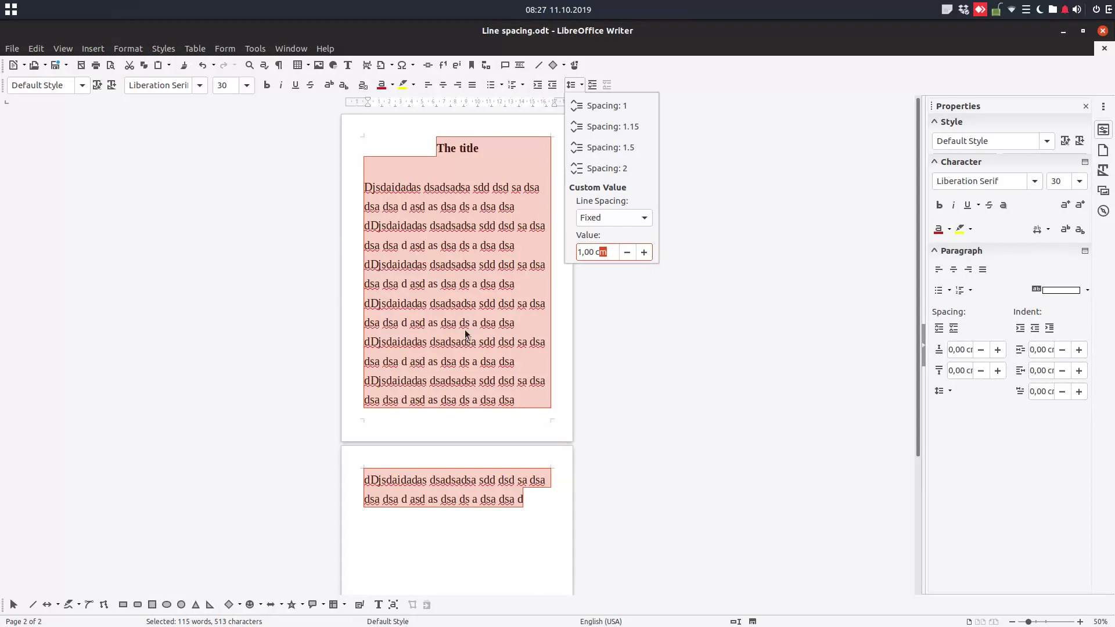
key(Down)
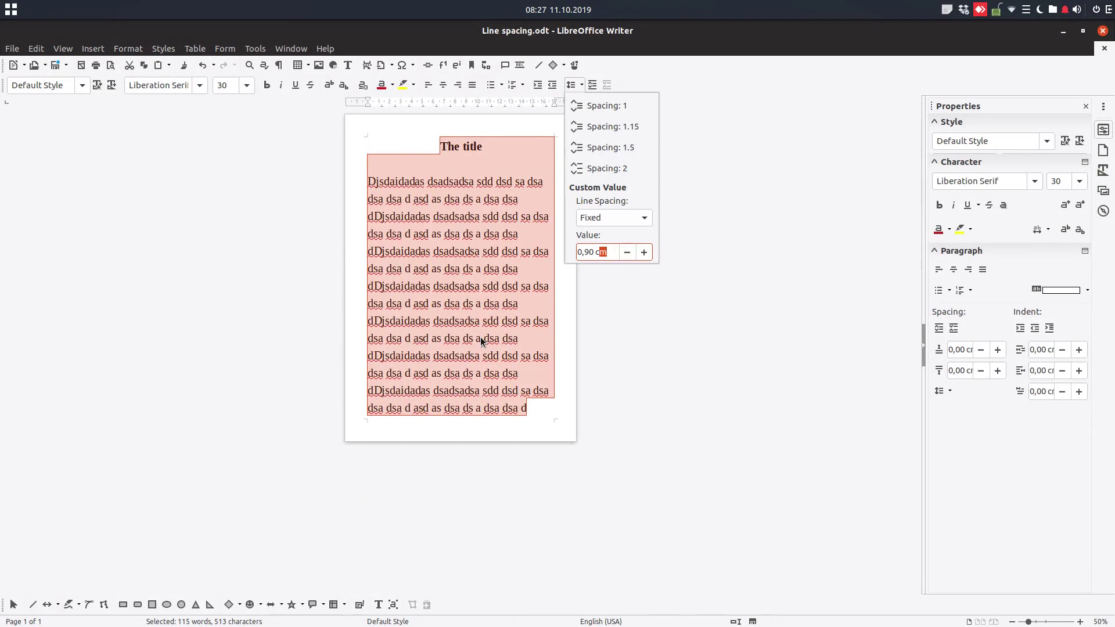
key(Down)
key(Down)
key(Down)
key(Down)
key(Down)
key(Up)
key(Up)
key(Up)
key(Up)
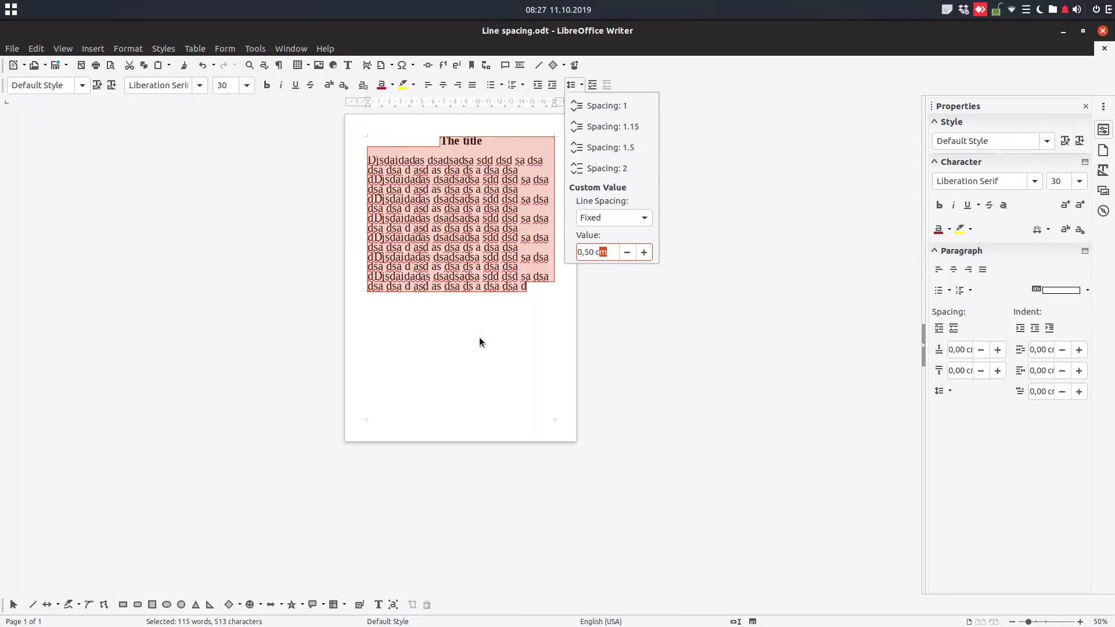
key(Up)
key(Up)
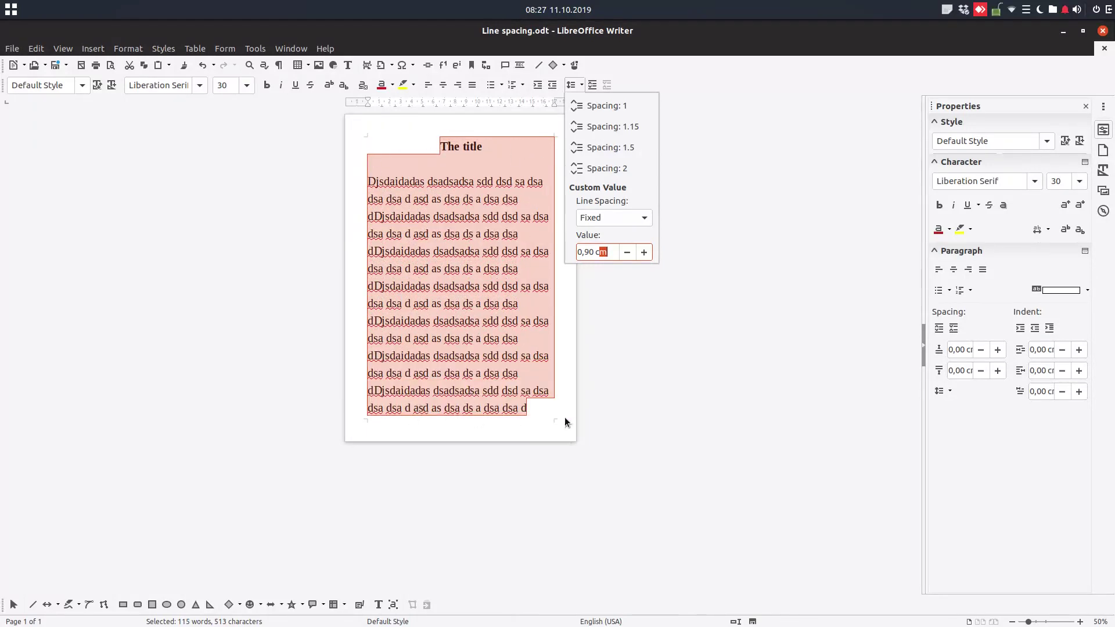
Delete the lower half of the body text
click(551, 407)
drag(542, 409, 357, 283)
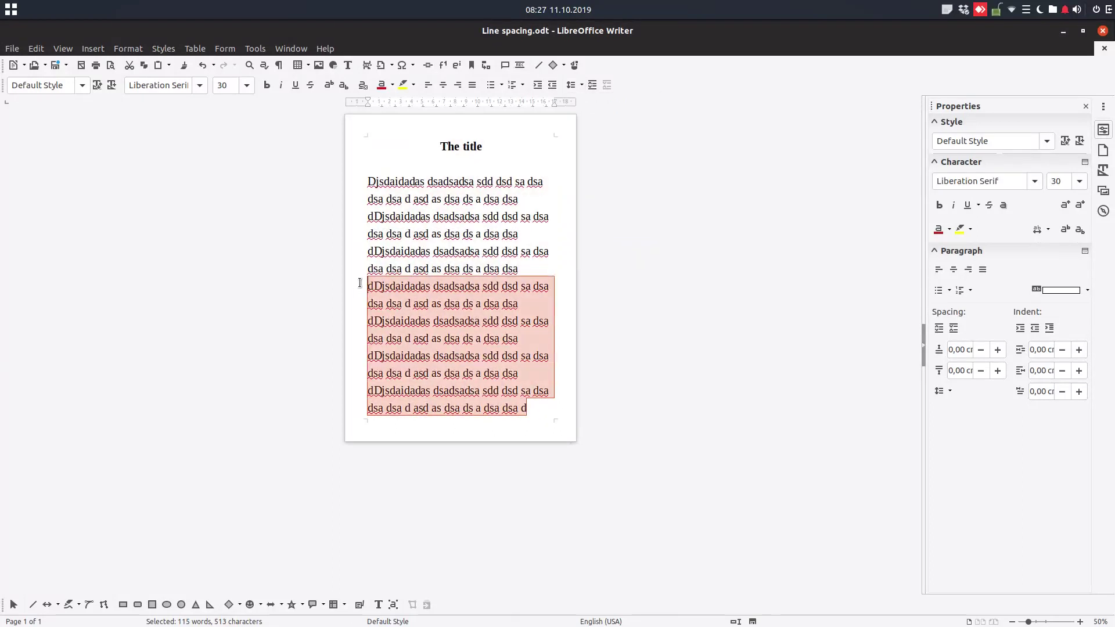
key(Delete)
Set the fixed line spacing of all the text to 0,80 cm
key(ctrl+a)
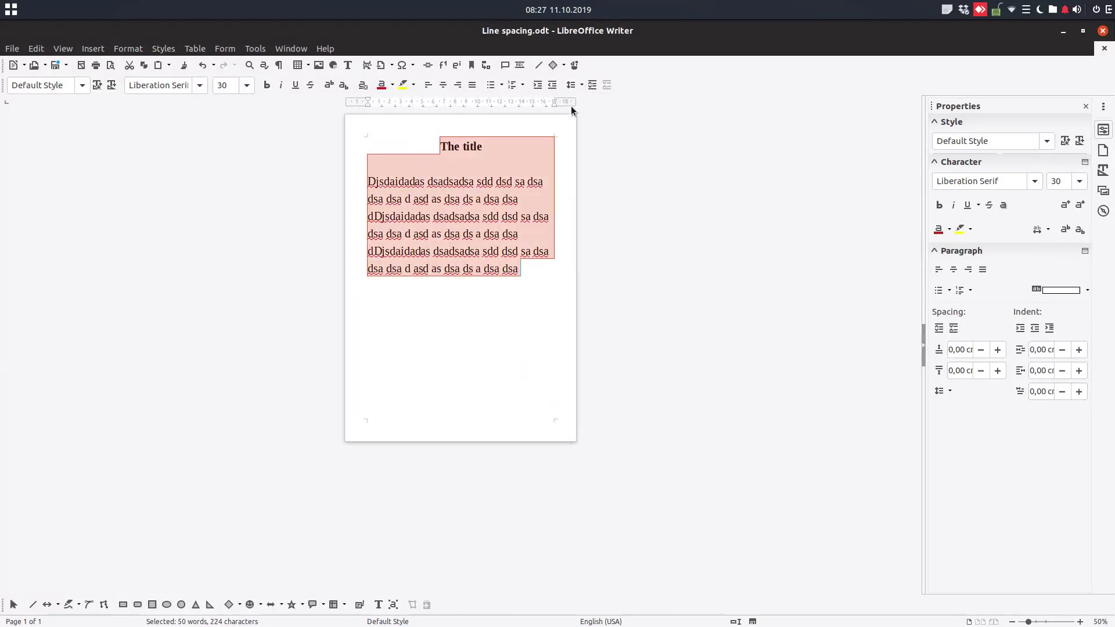
click(581, 85)
click(595, 252)
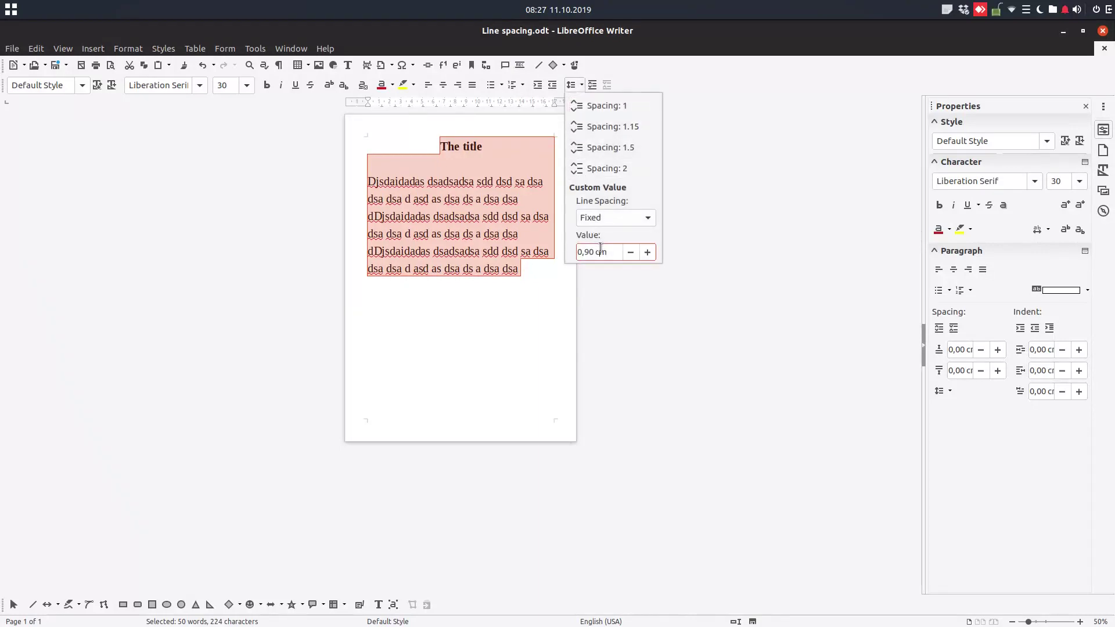
key(Up)
key(Up)
key(Up)
key(Up)
key(Up)
key(Up)
key(Up)
key(Up)
key(Up)
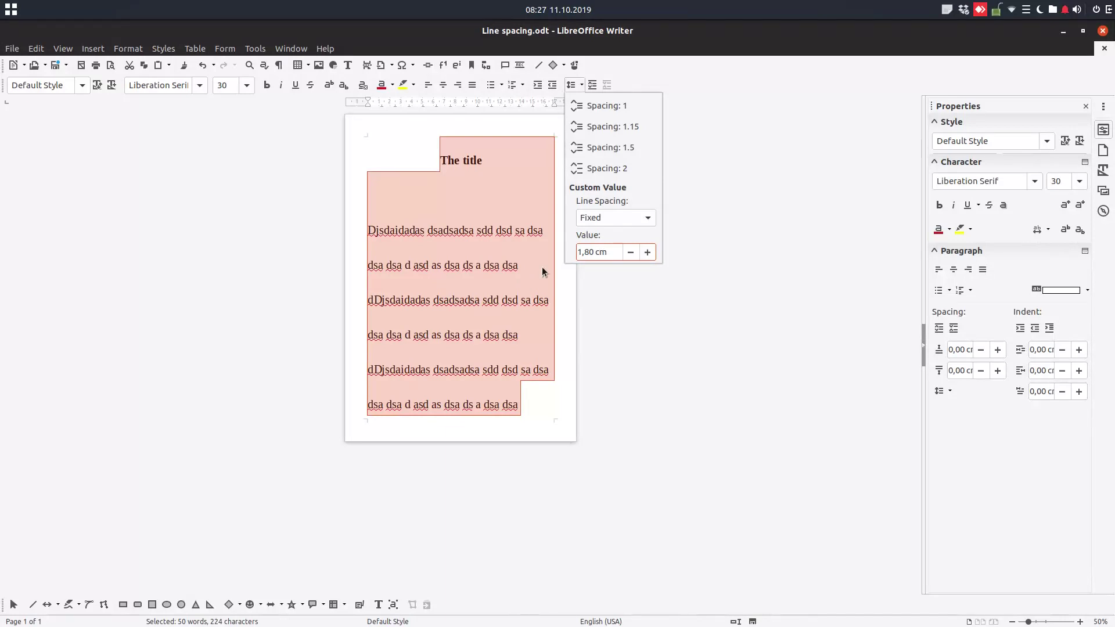
key(Down)
key(Down)
key(Down)
key(Down)
key(Down)
key(Down)
key(Down)
key(Down)
key(Down)
key(Down)
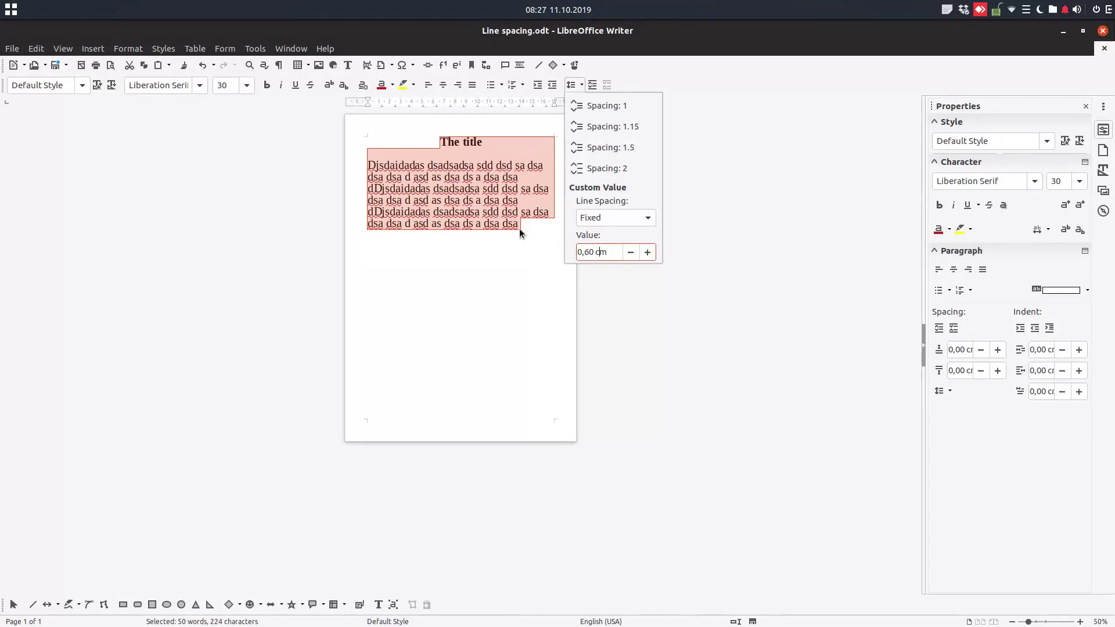
Append 'asa s as' to the end of the sample paragraph and select the whole paragraph
key(Escape)
key(ctrl+End)
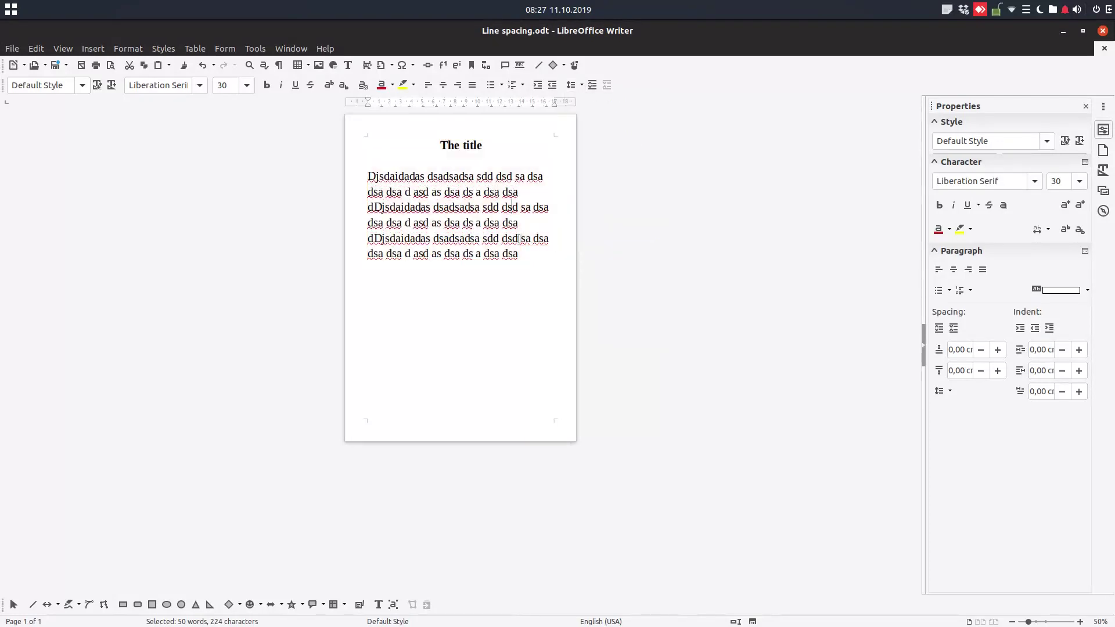
text(asa s as)
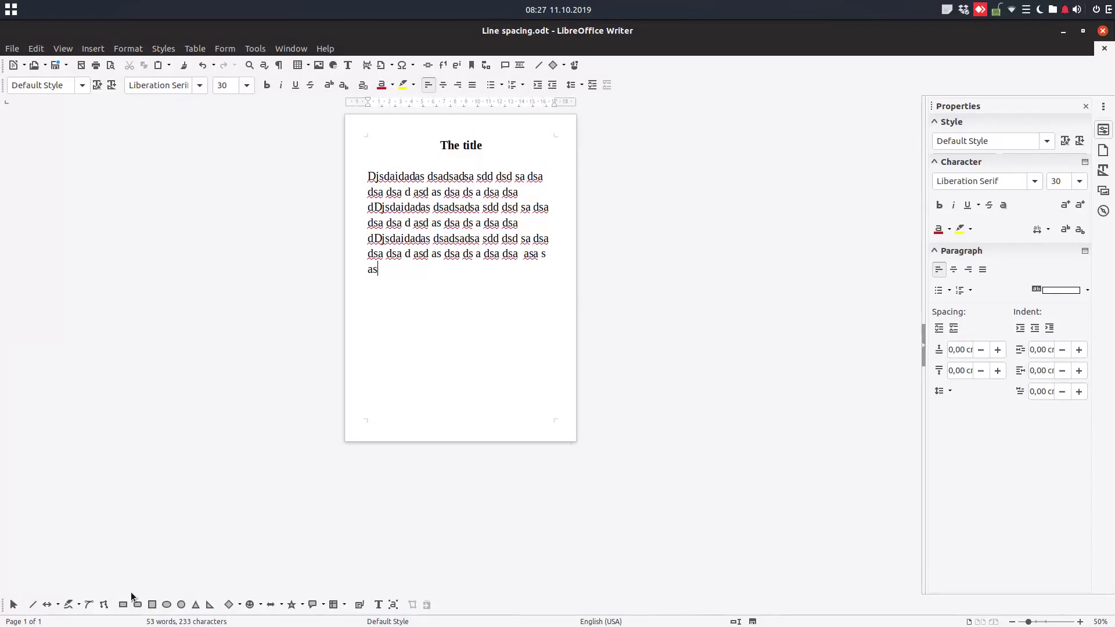
key(shift+Up)
key(shift+Up)
key(shift+Up)
key(shift+Up)
key(shift+Up)
key(shift+Up)
key(shift+Home)
key(ctrl+c)
Paste several copies of the paragraph so the text spills onto a second page
key(Down)
key(Down)
key(ctrl+v)
key(ctrl+v)
key(ctrl+v)
scroll(533, 463, up, 2)
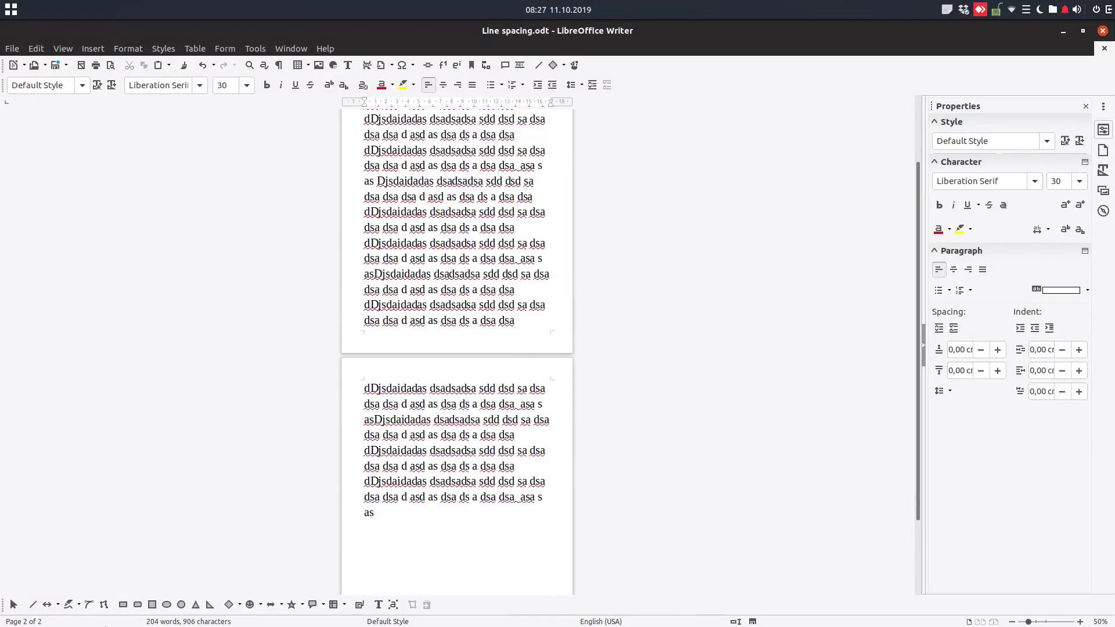
key(ctrl+v)
scroll(33, 537, up, 1)
scroll(33, 537, down, 3)
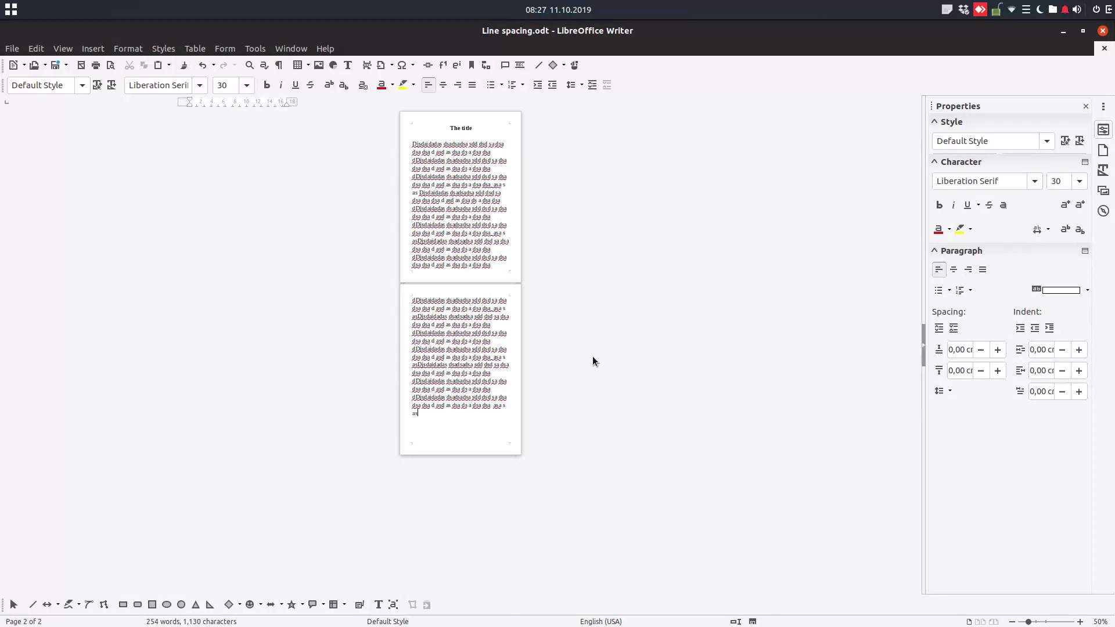
scroll(592, 362, up, 4)
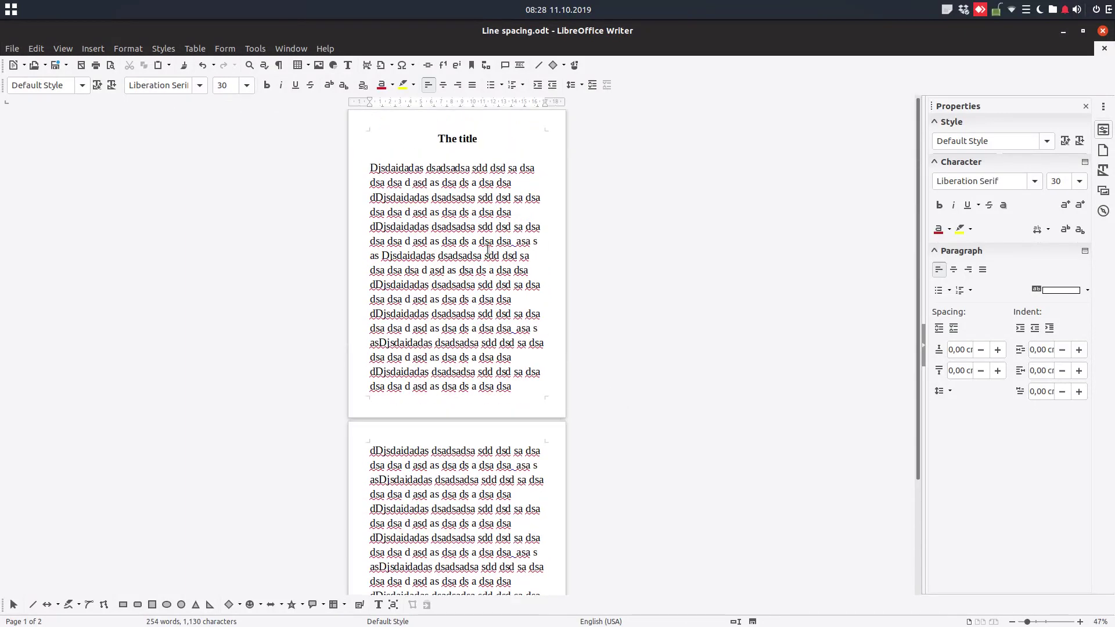
Set the whole document's fixed line spacing to 0,70 cm
key(ctrl+a)
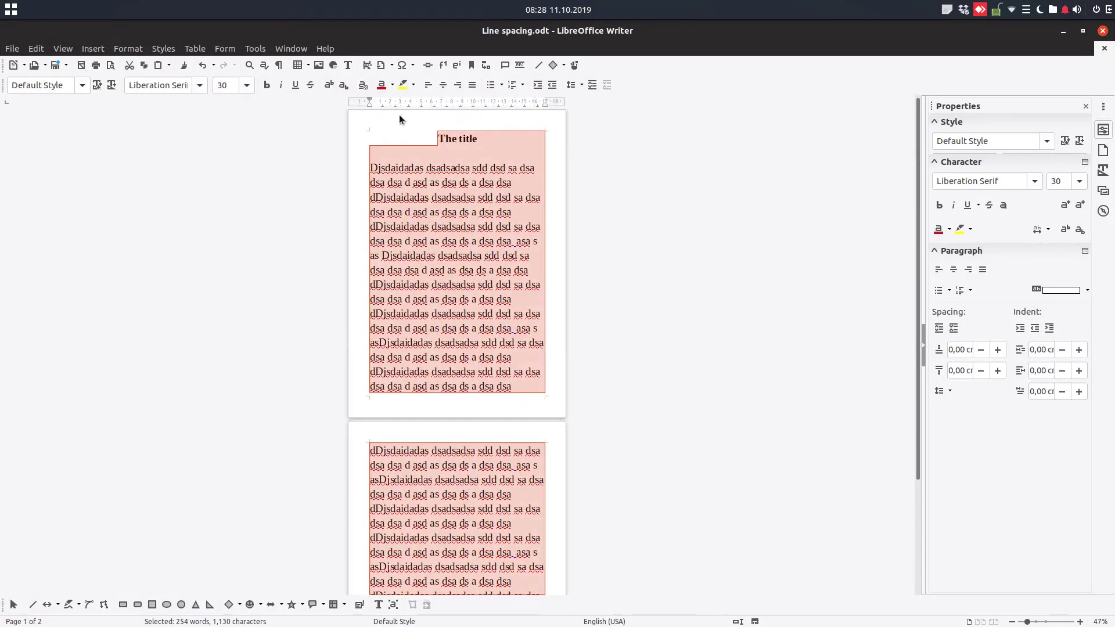
click(572, 85)
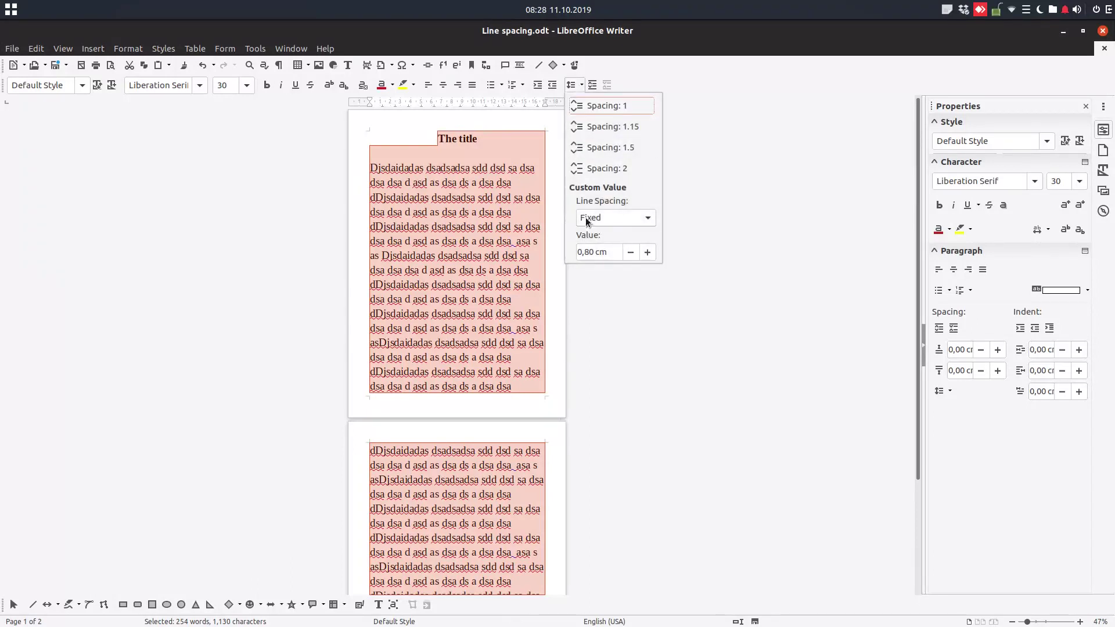
double_click(590, 251)
text(5)
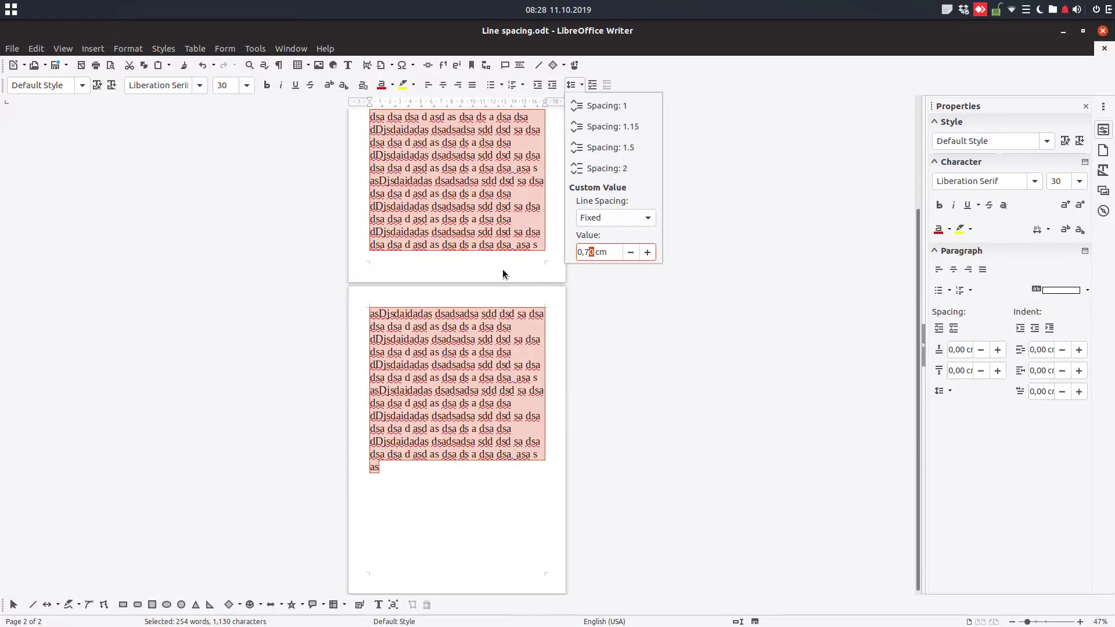
click(230, 90)
Reduce the font size from 30 to 28, then to 24
double_click(230, 90)
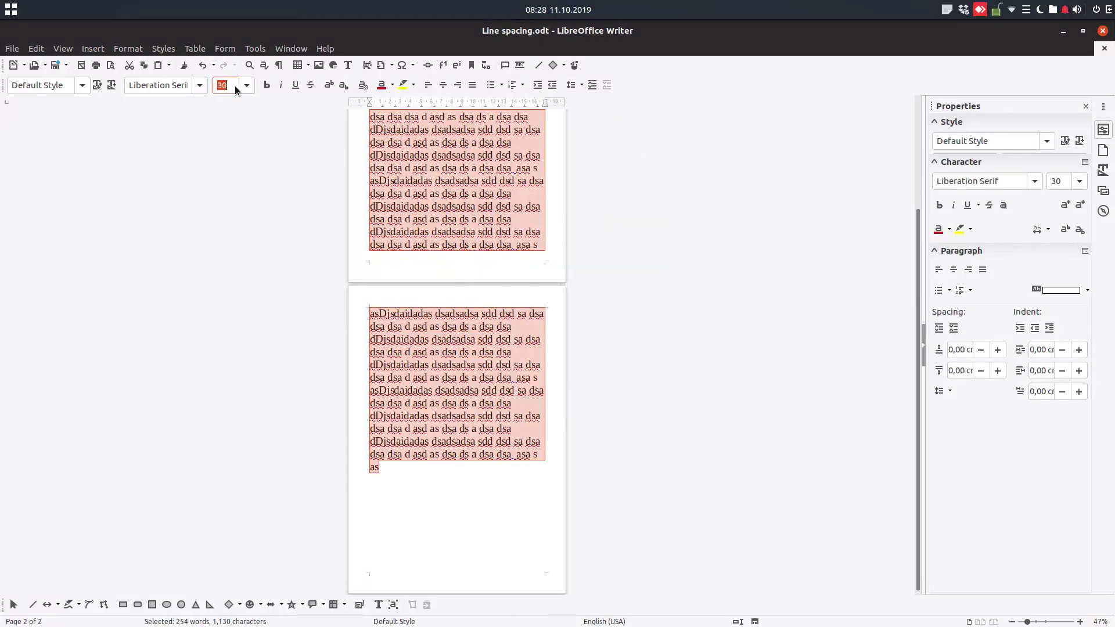
text(28)
key(Return)
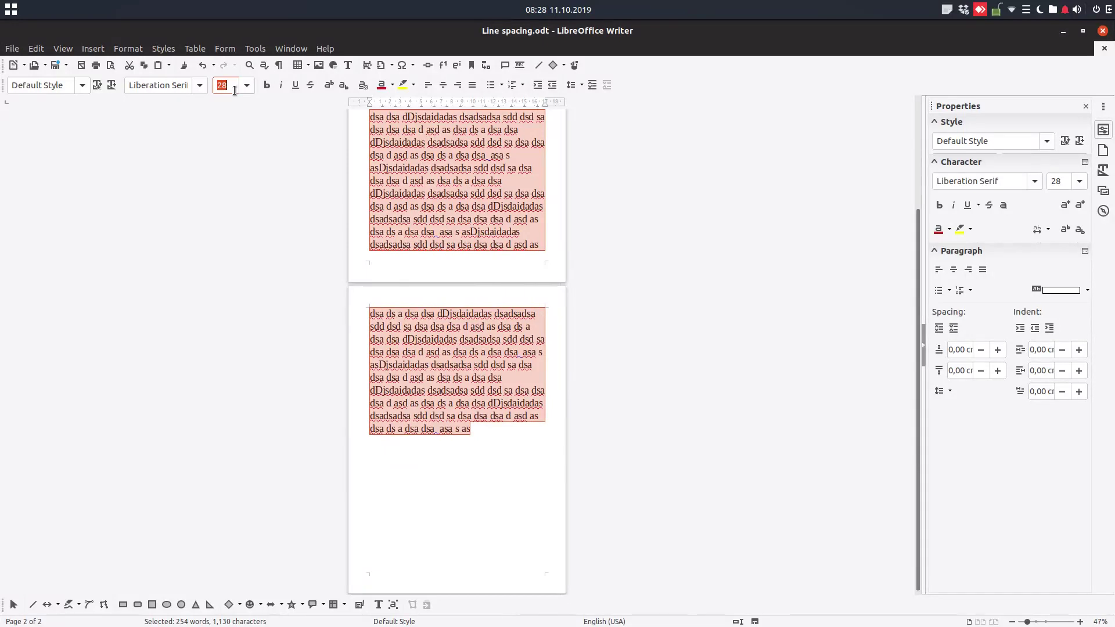
text(24)
key(Return)
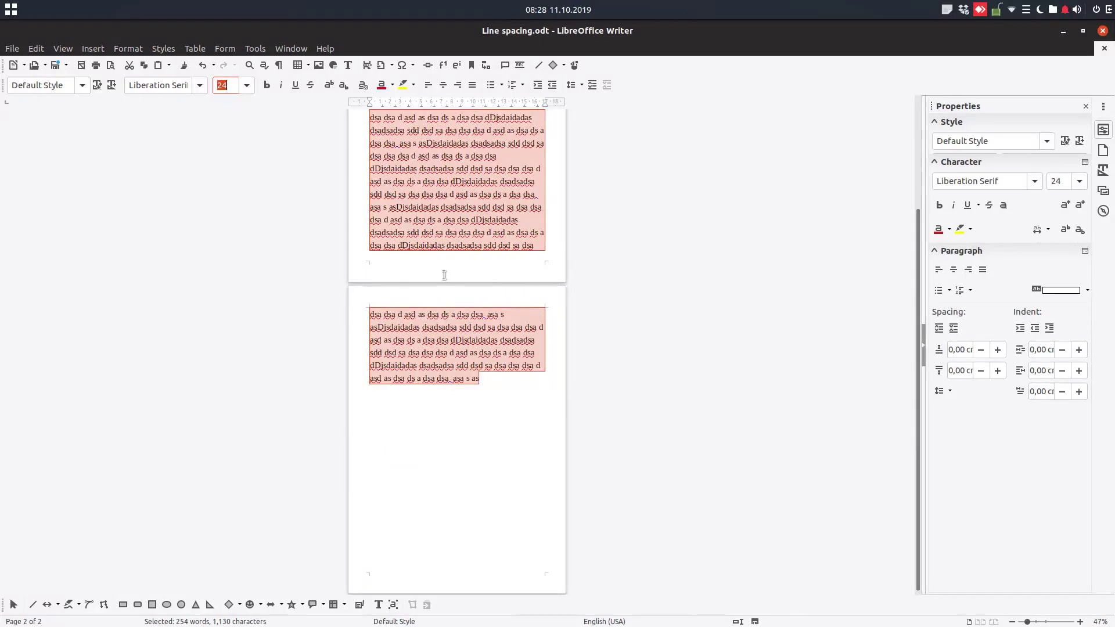
click(502, 258)
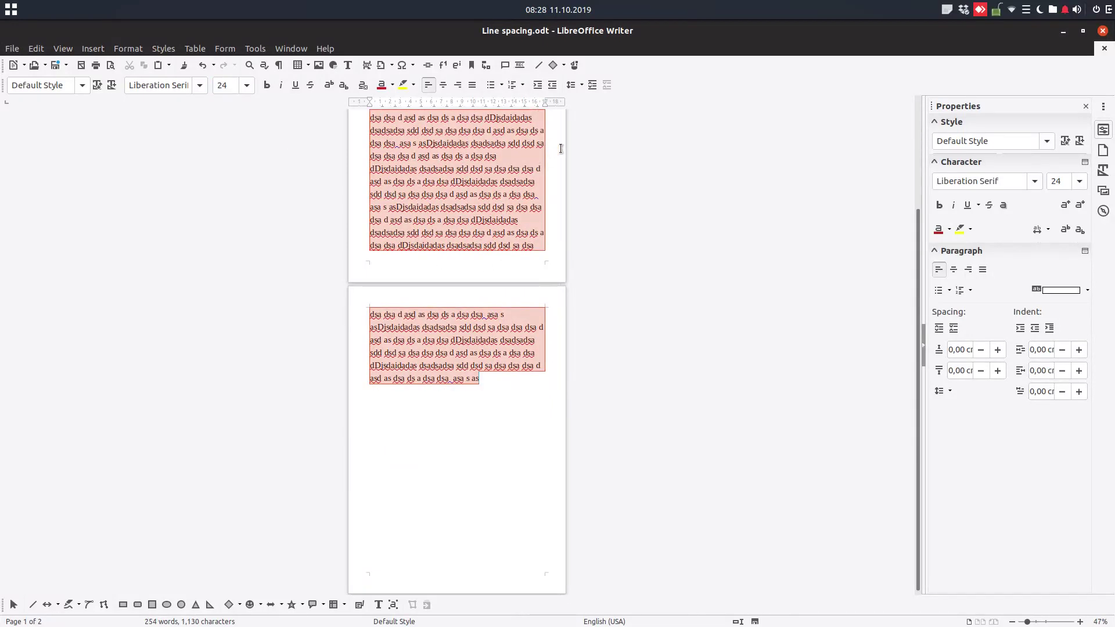
Tighten the whole text's fixed line spacing, trying 0,60 and 0,54 before settling on 0,55 cm
key(ctrl+a)
click(581, 85)
click(585, 252)
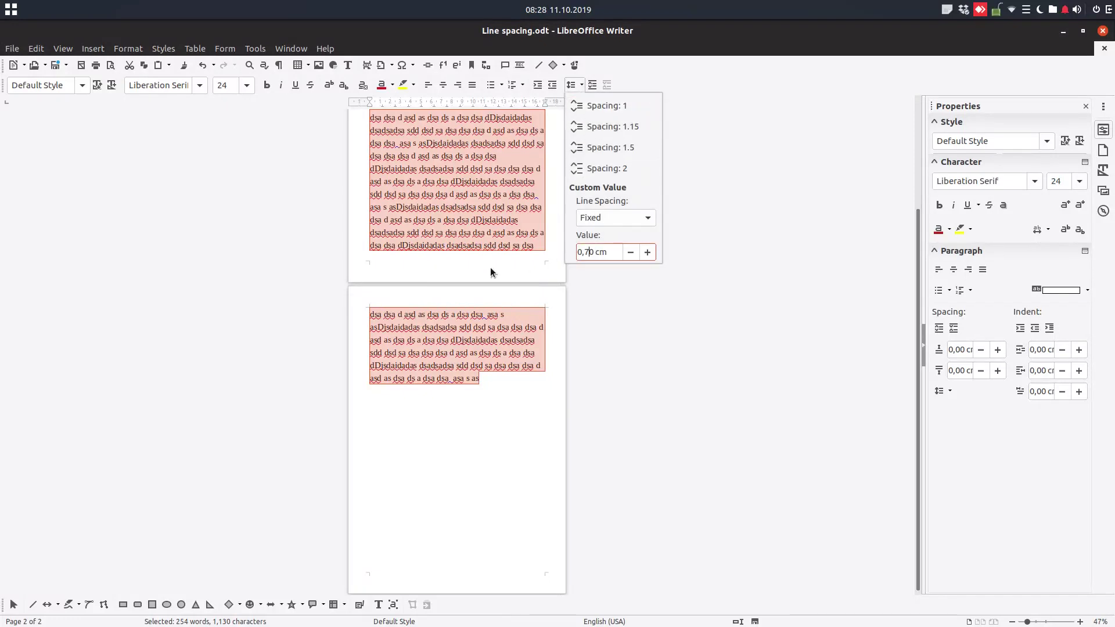
key(BackSpace)
text(6)
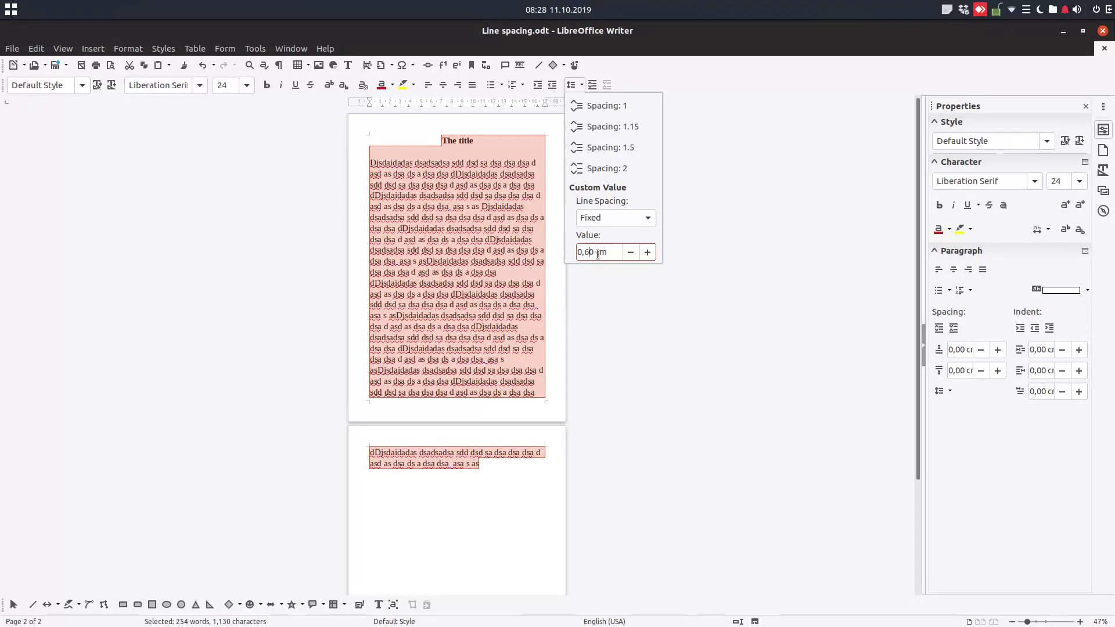
key(BackSpace)
key(BackSpace)
text(54)
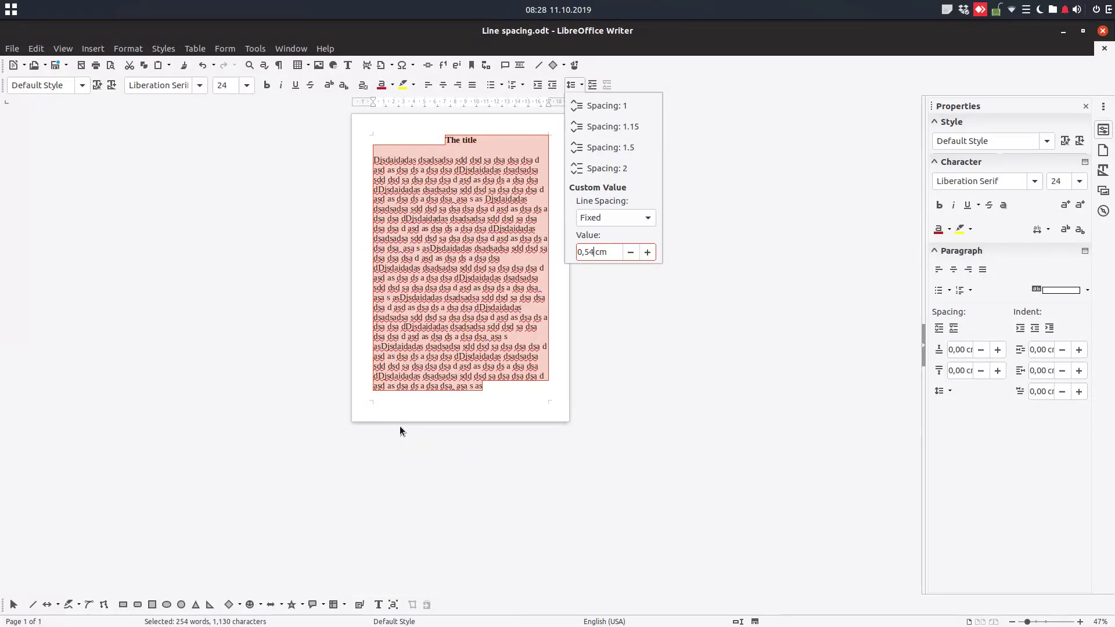
key(BackSpace)
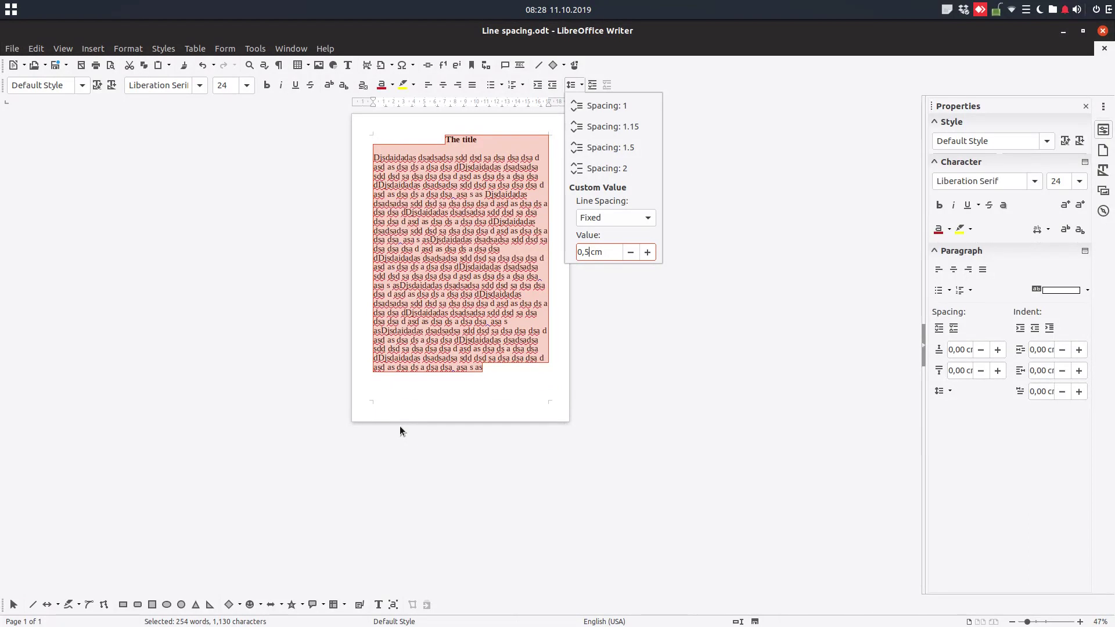
text(5)
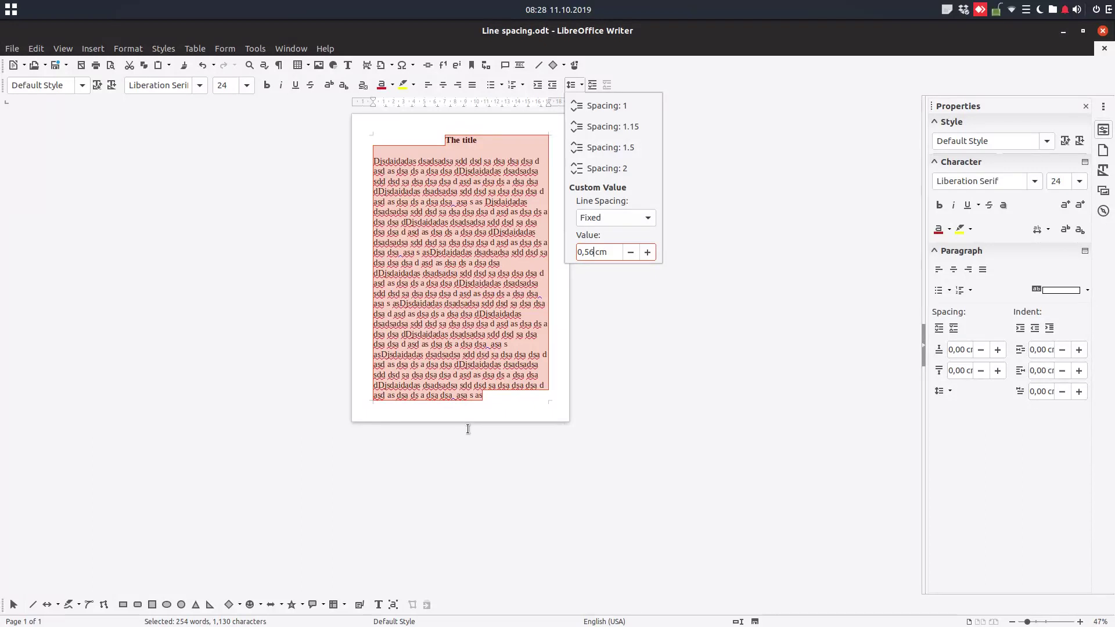
key(Return)
Justify all the text with Ctrl+J
click(493, 295)
ctrl+scroll(551, 262, up, 5)
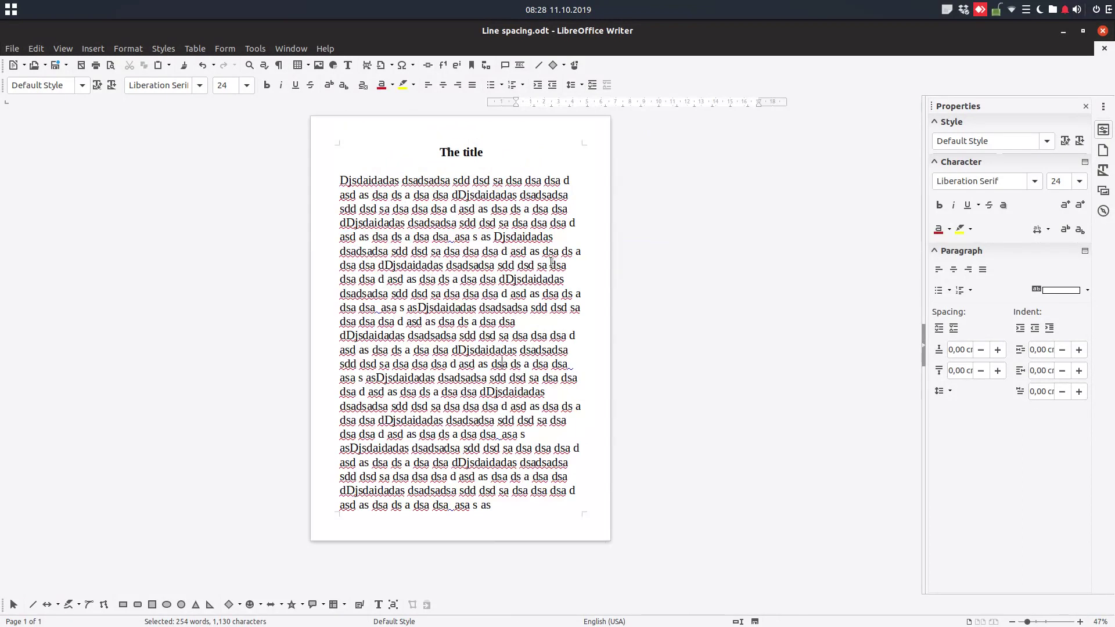
key(ctrl+a)
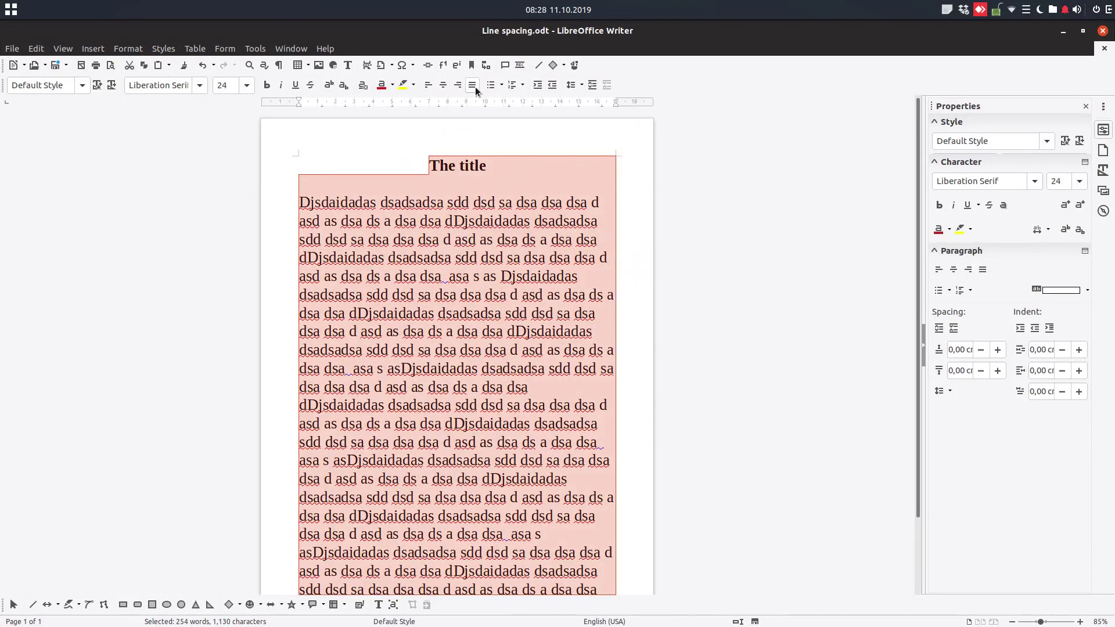
key(ctrl+j)
ctrl+scroll(479, 221, down, 2)
ctrl+scroll(480, 221, down, 2)
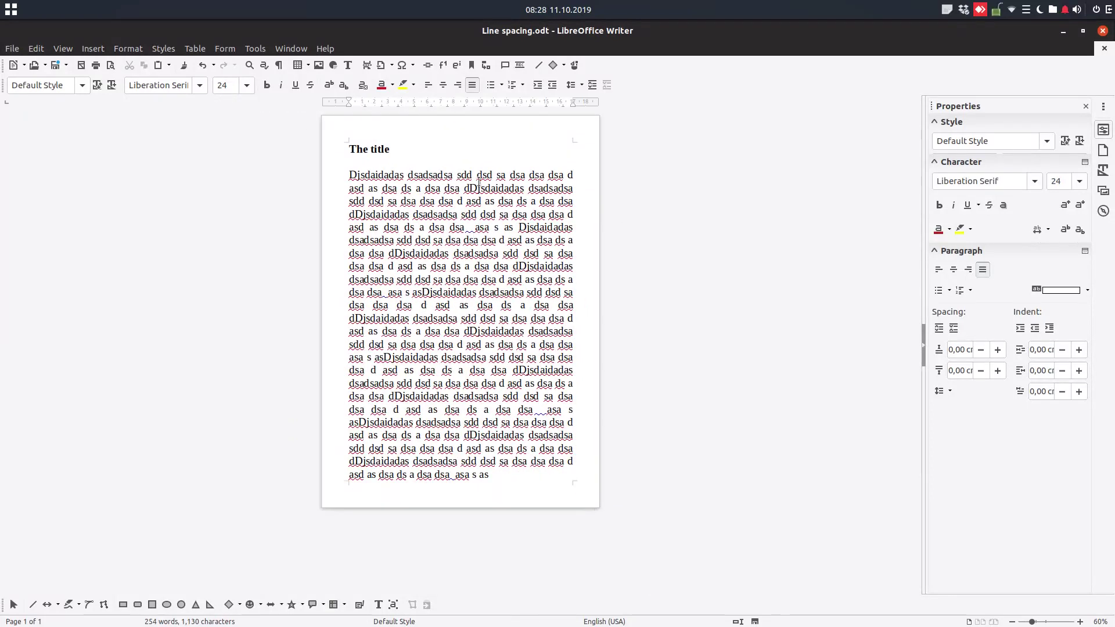
Centre the title and show the About LibreOffice window with version 6.3.2.2
click(358, 148)
click(442, 87)
click(472, 174)
click(328, 48)
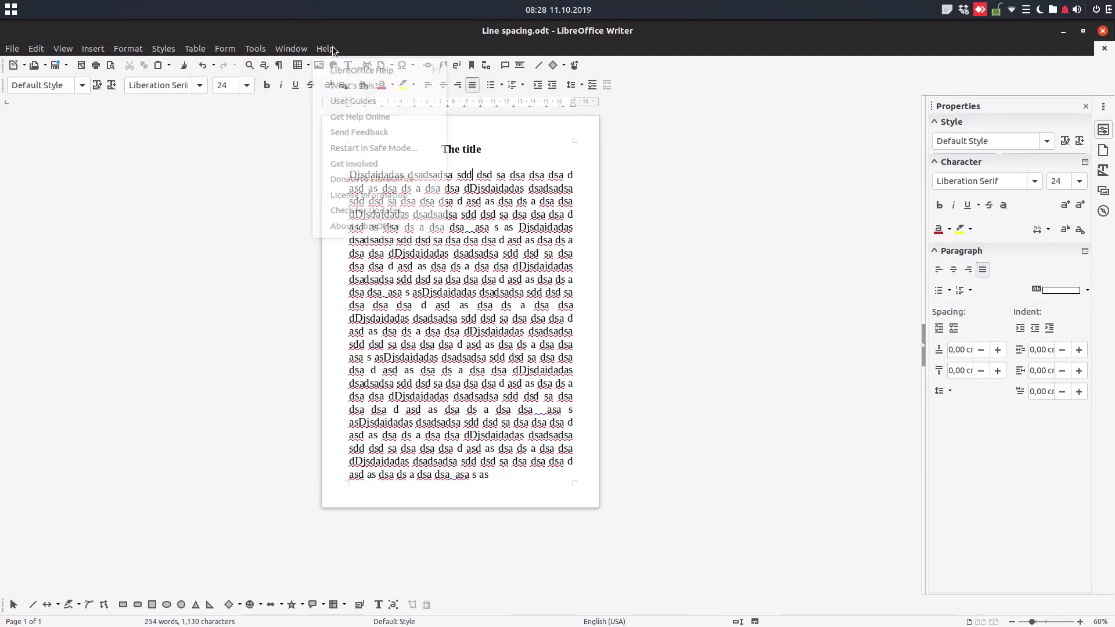
click(350, 226)
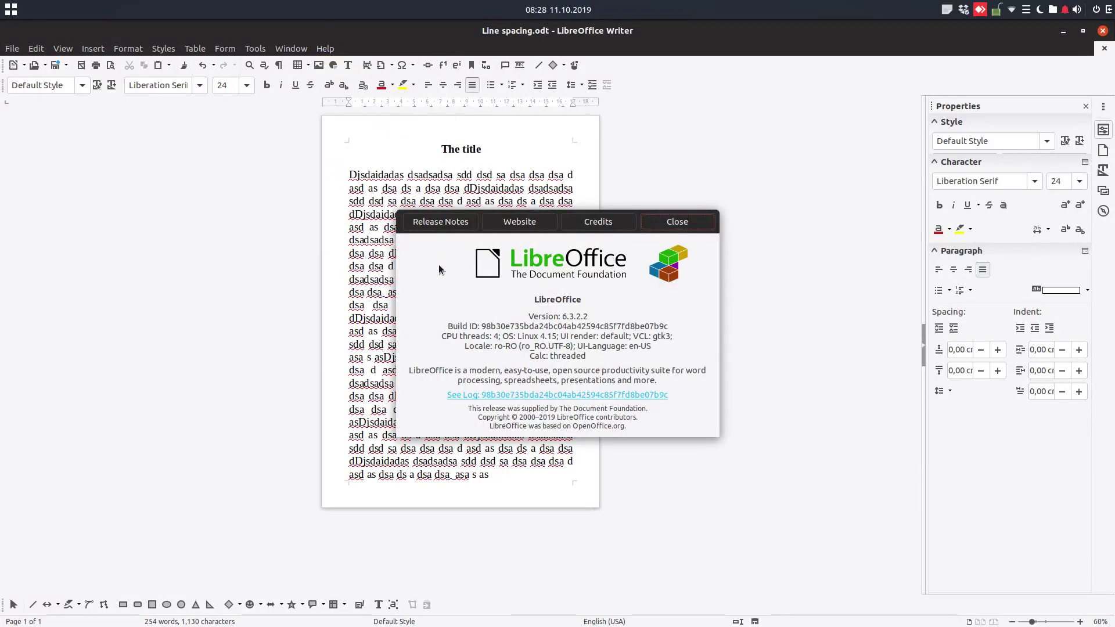